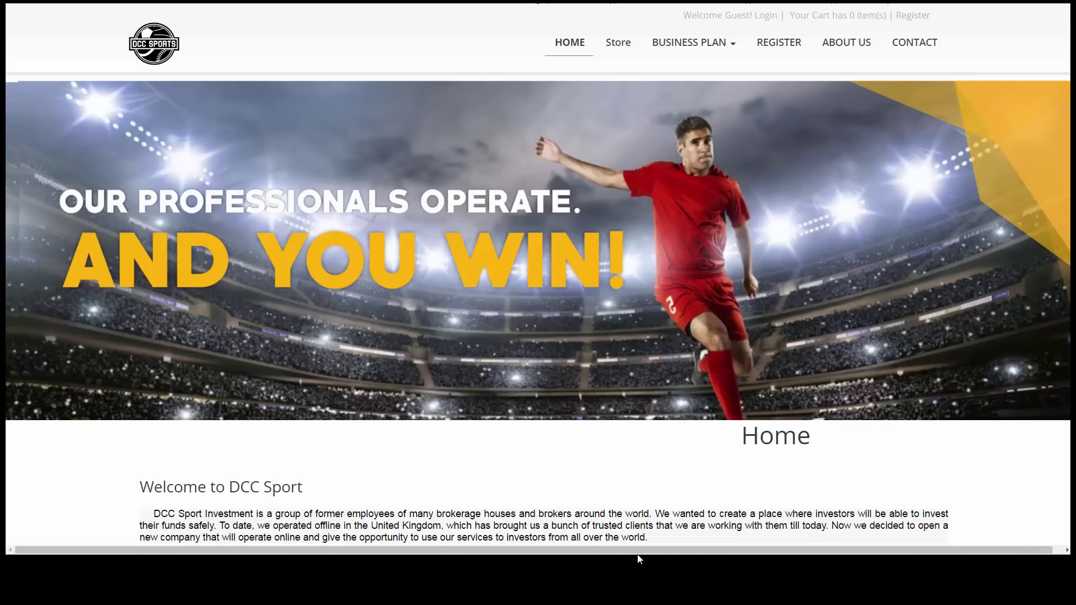
Translate the DCC Sport home page into Portuguese and go to the REGISTRO page
scroll(459, 479, down, 5)
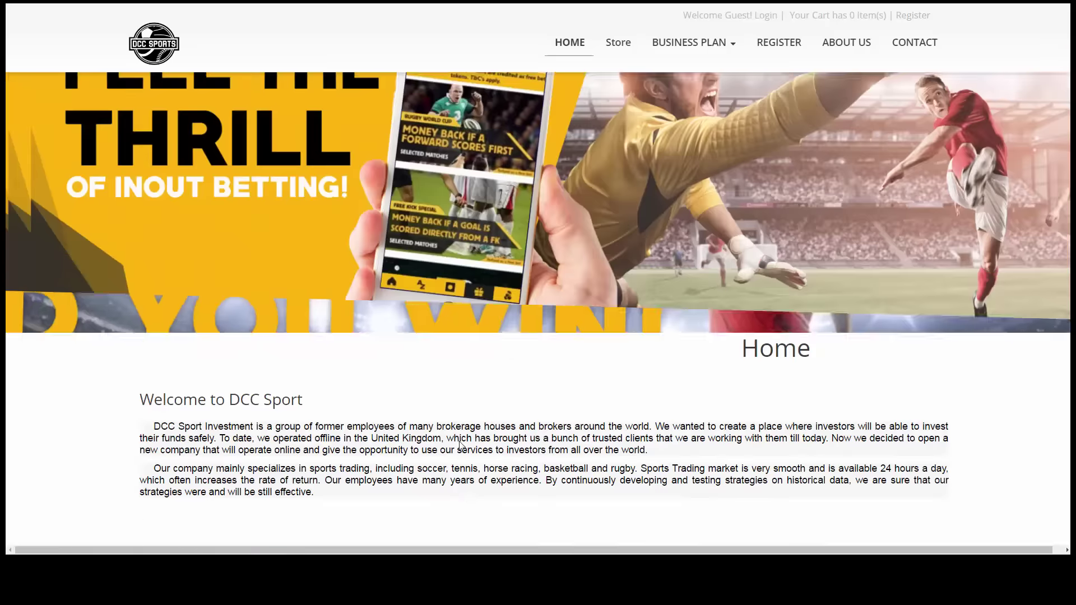
scroll(470, 412, down, 9)
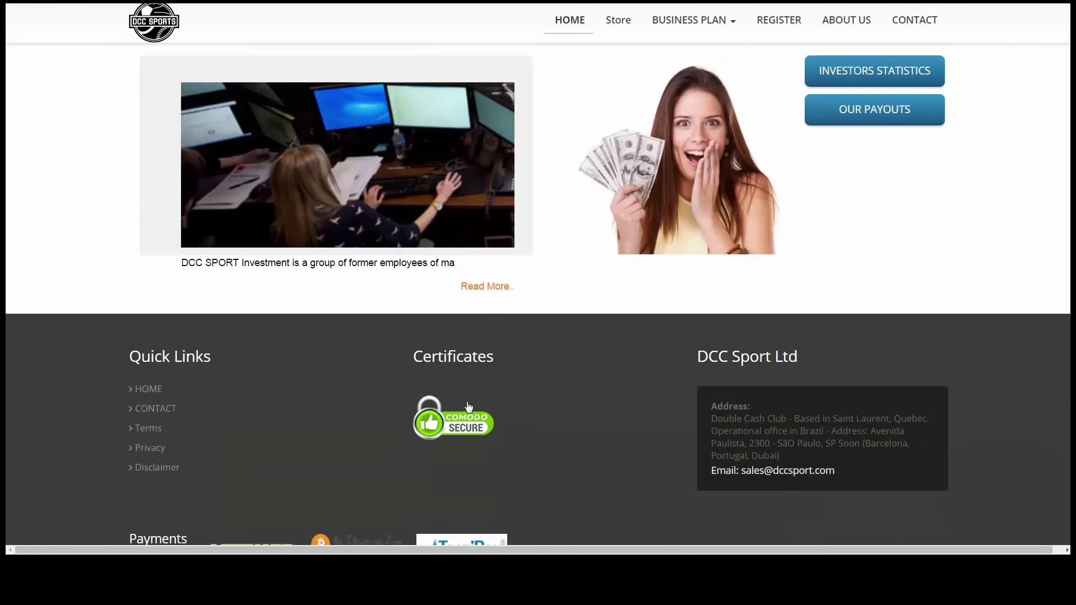
scroll(462, 400, up, 10)
scroll(463, 400, up, 5)
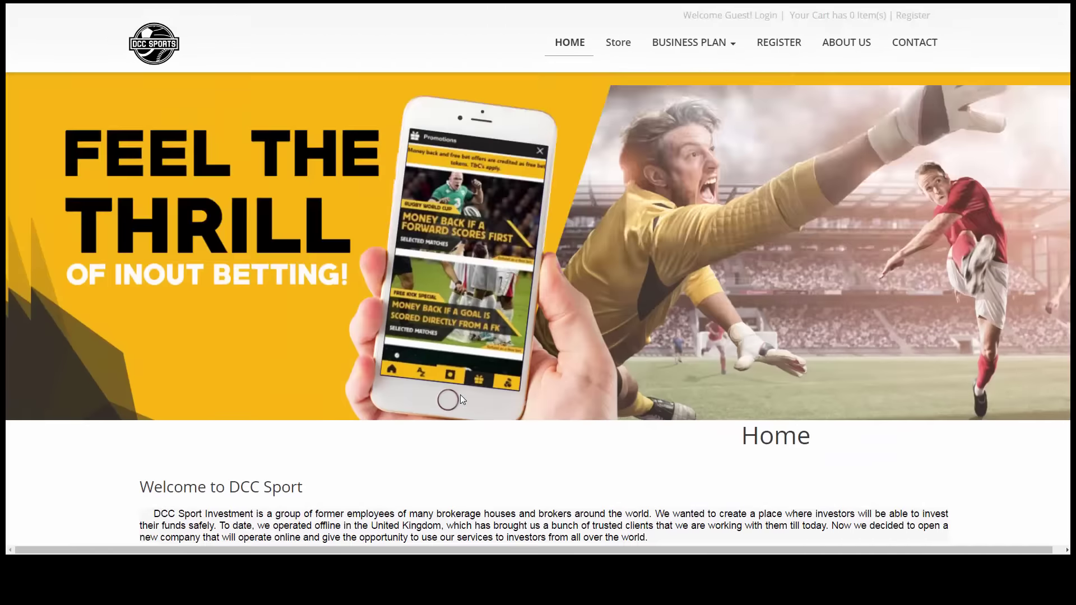
right_click(431, 53)
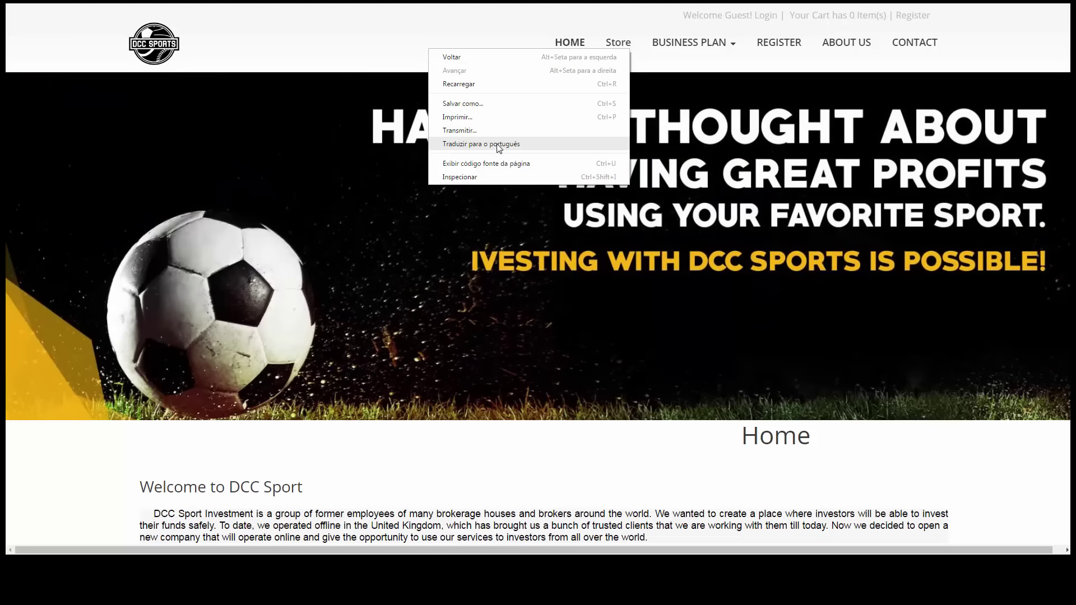
click(497, 145)
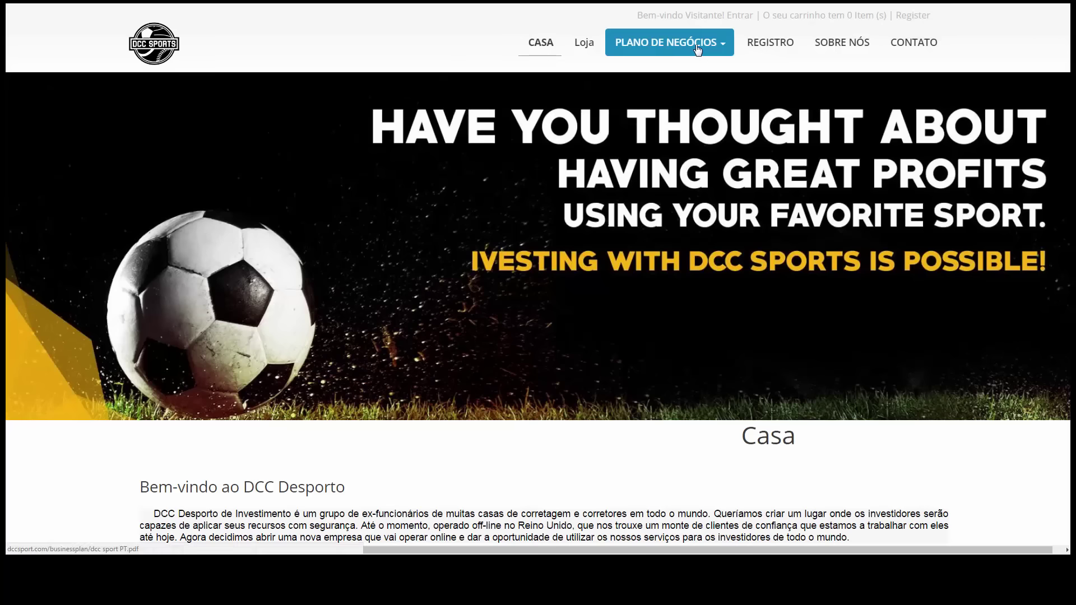
click(766, 50)
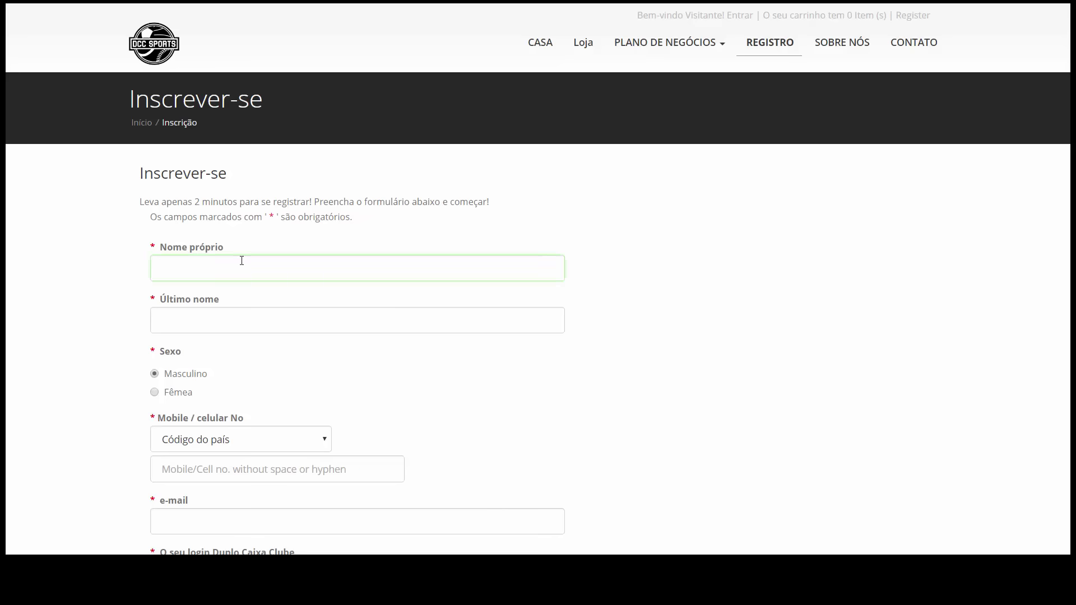
Enter the user's first name and last name on the sign-up form
key(Tab)
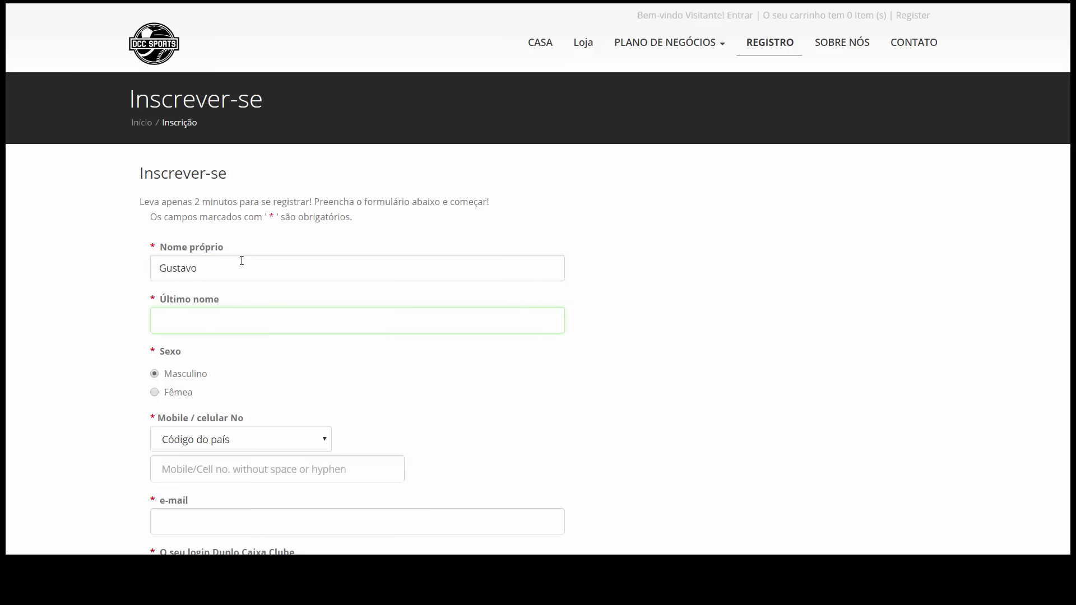
key(Tab)
key(Tab)
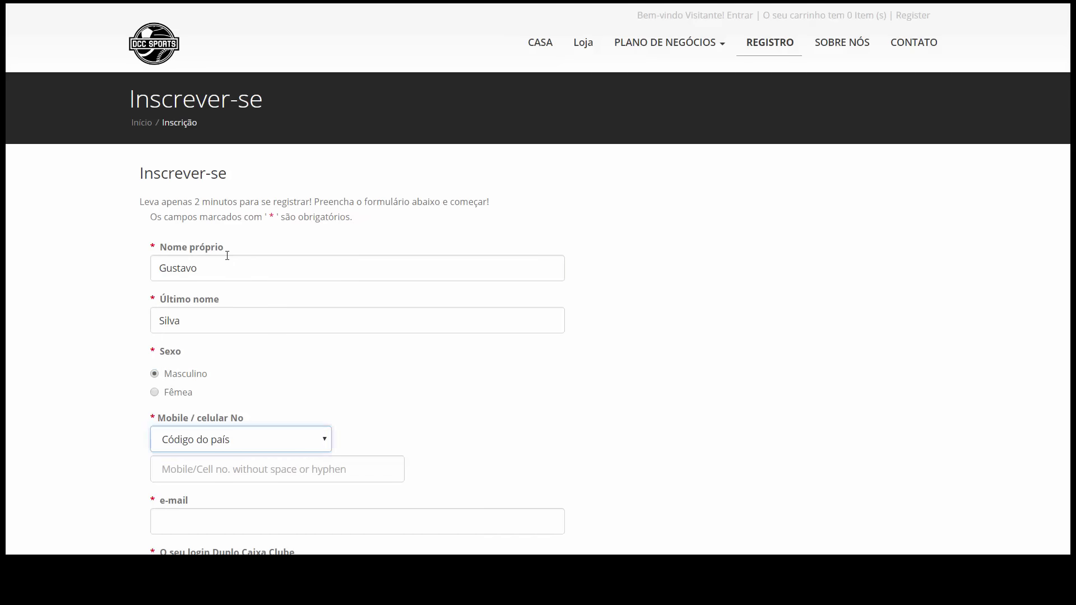
Set the phone country code to Brasil (55)
click(303, 440)
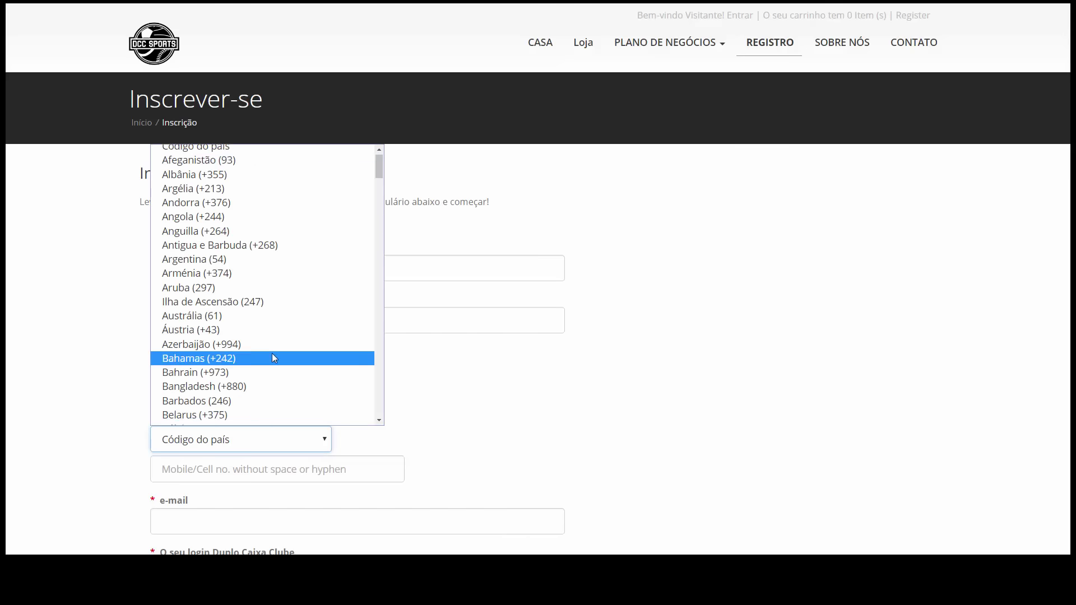
scroll(273, 356, down, 4)
click(258, 318)
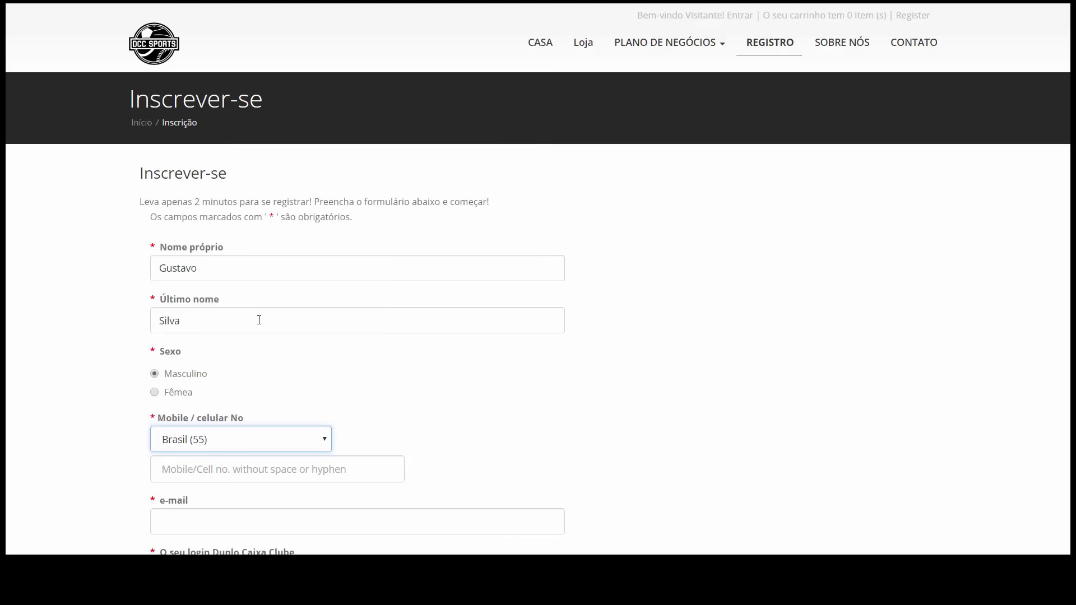
click(110, 382)
scroll(112, 385, down, 5)
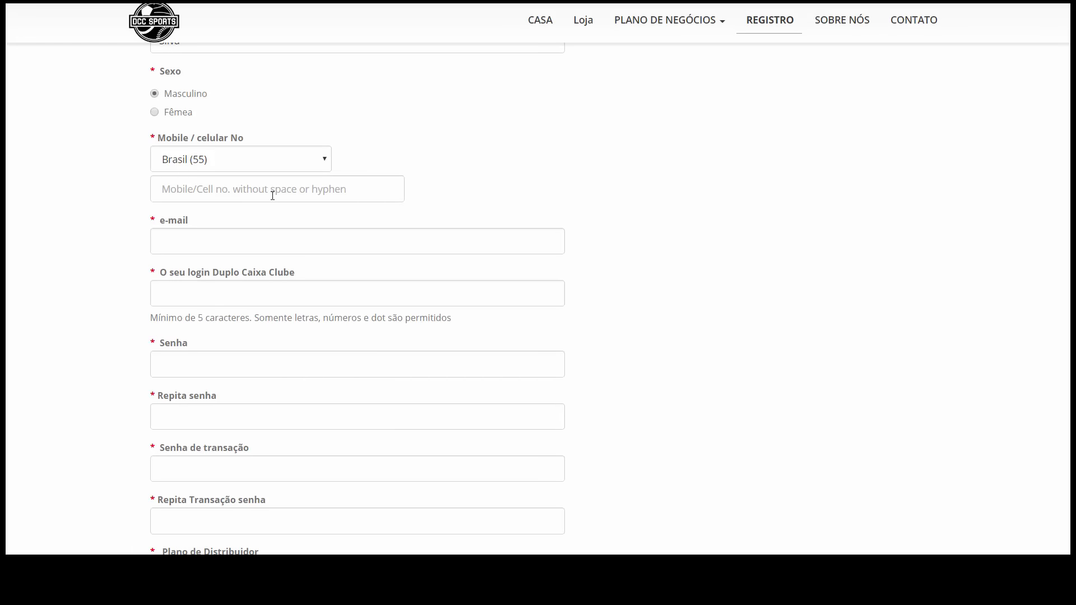
Fill in the mobile number, accept the suggested e-mail address, and enter the username
click(316, 193)
text(04)
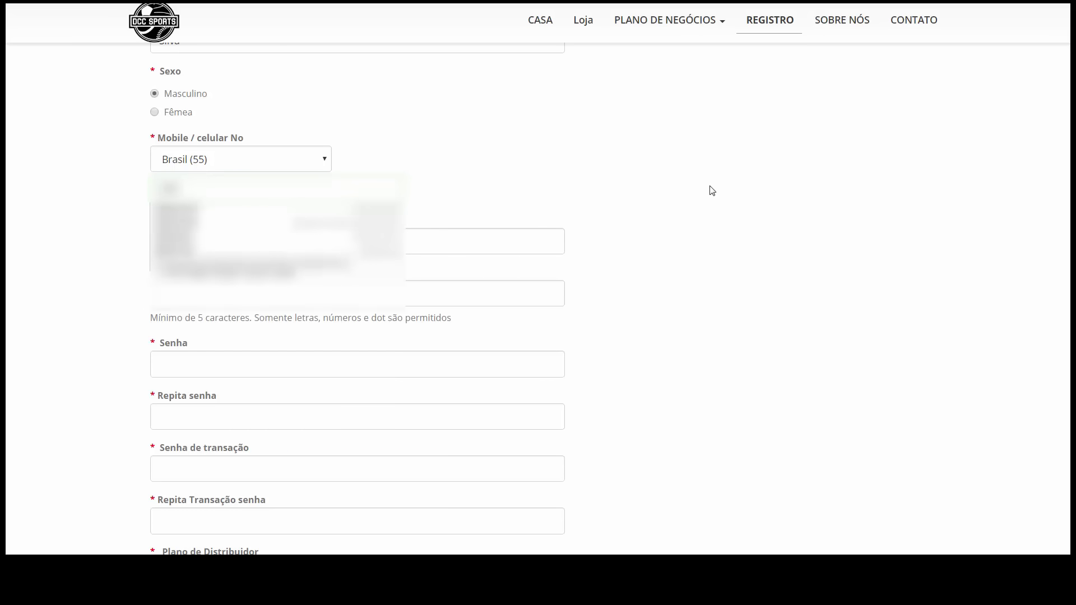
text(9)
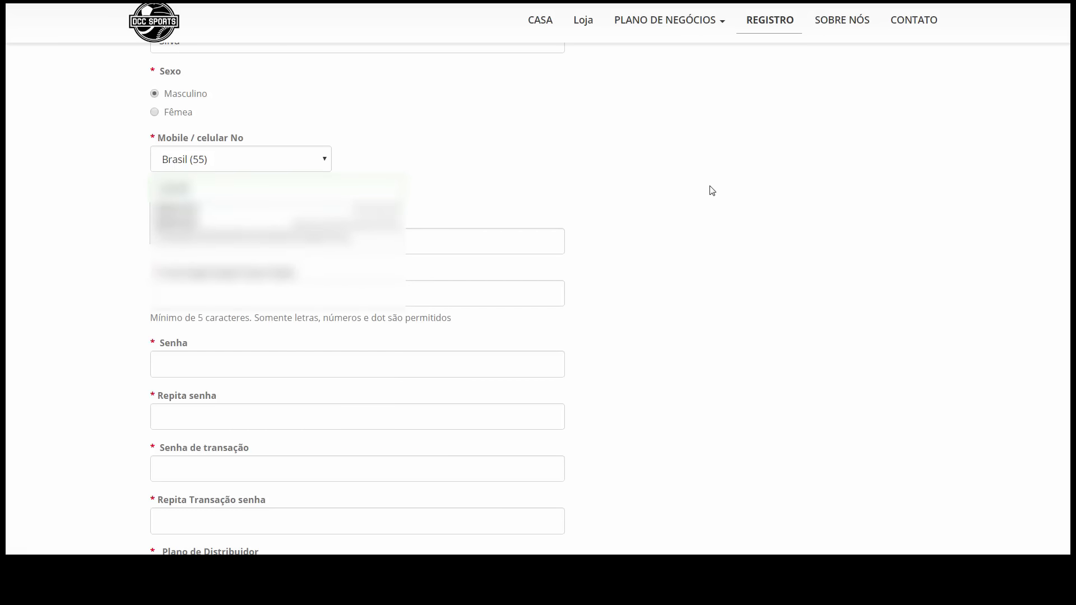
text(8765)
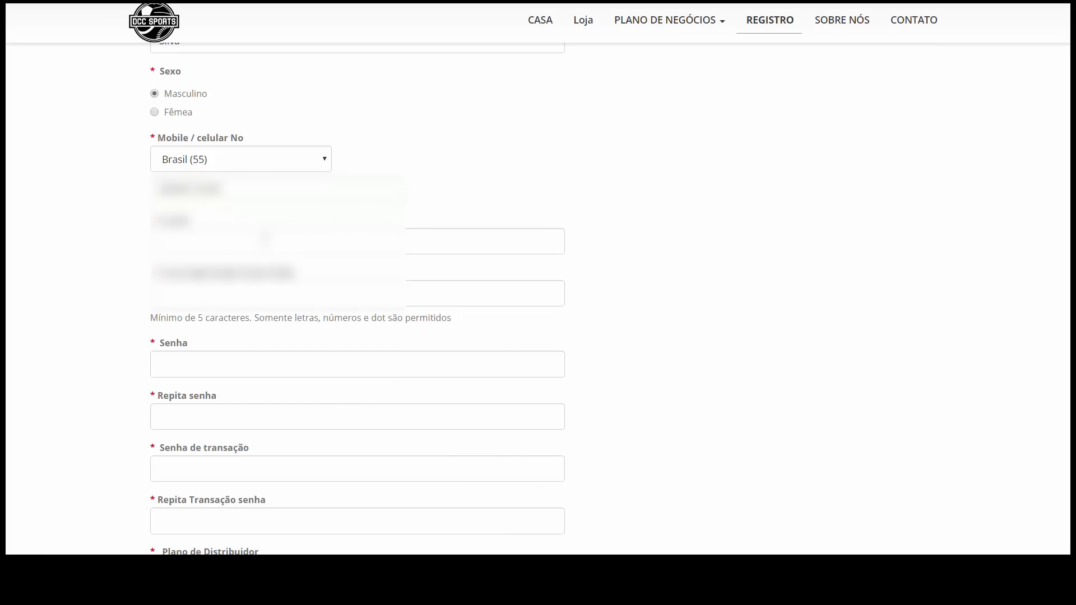
click(265, 240)
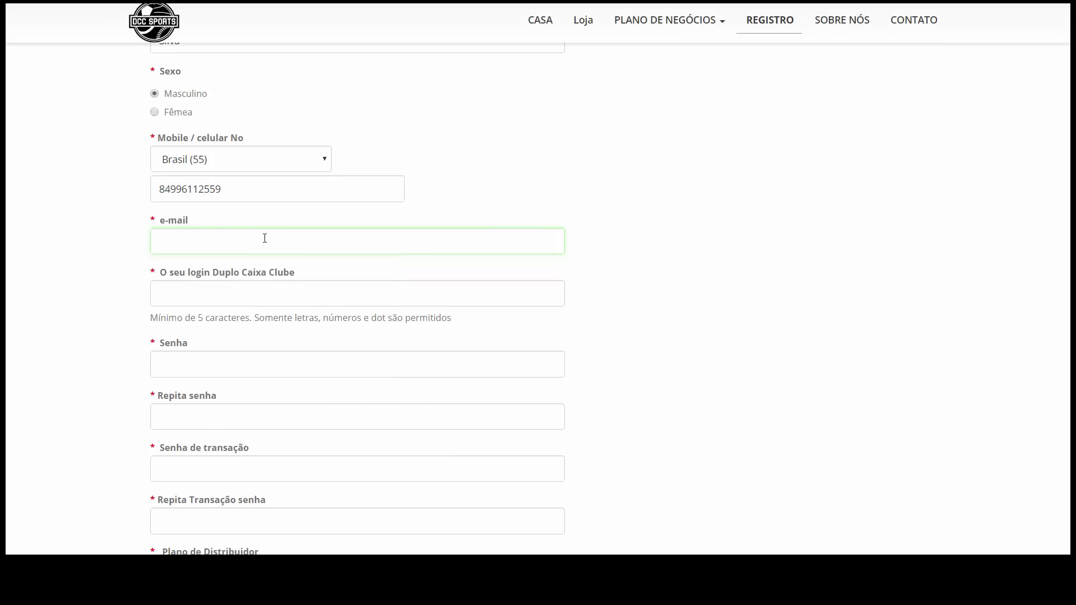
text(joao)
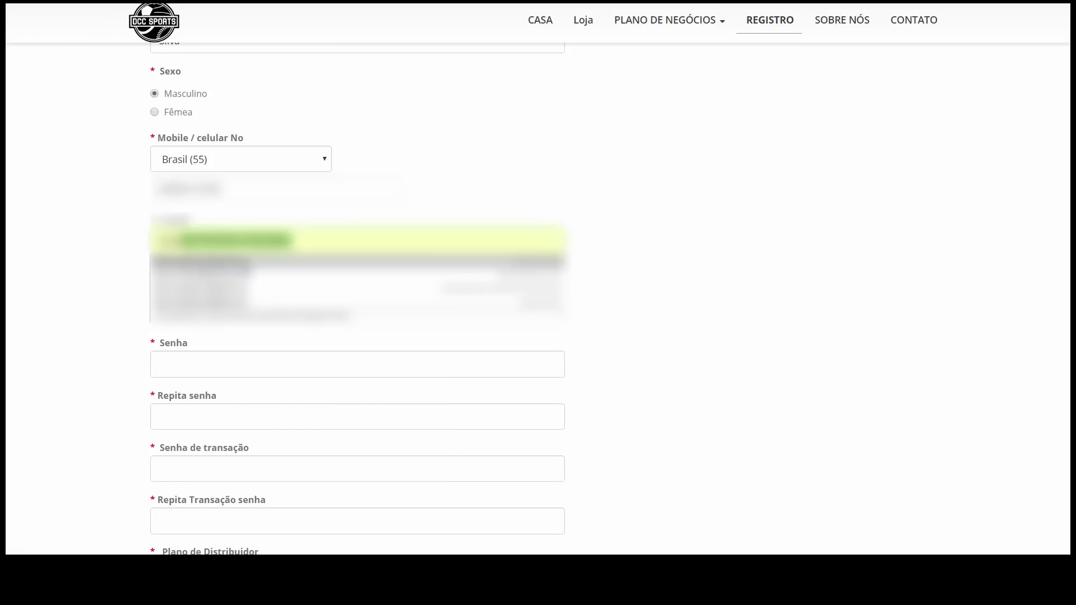
click(249, 267)
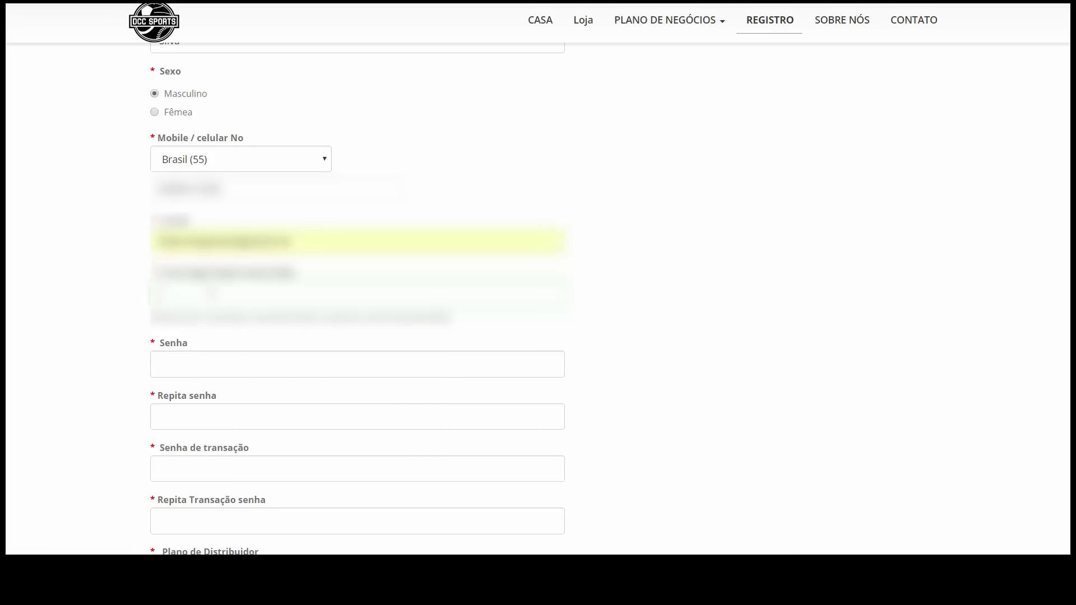
text(11 9999)
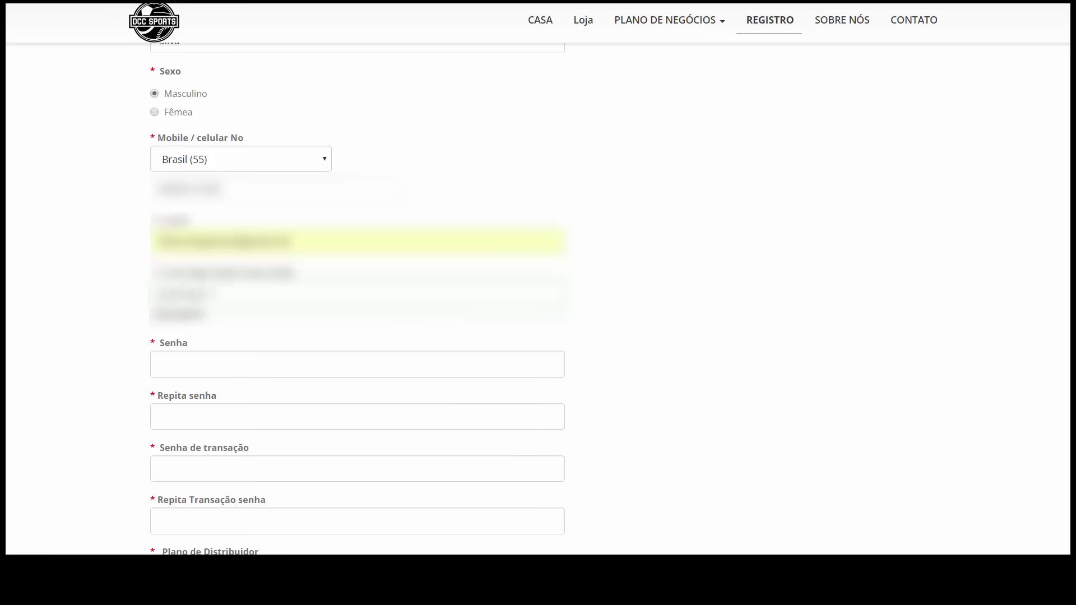
Enter the account password twice, then the transaction password and its repeat
key(Tab)
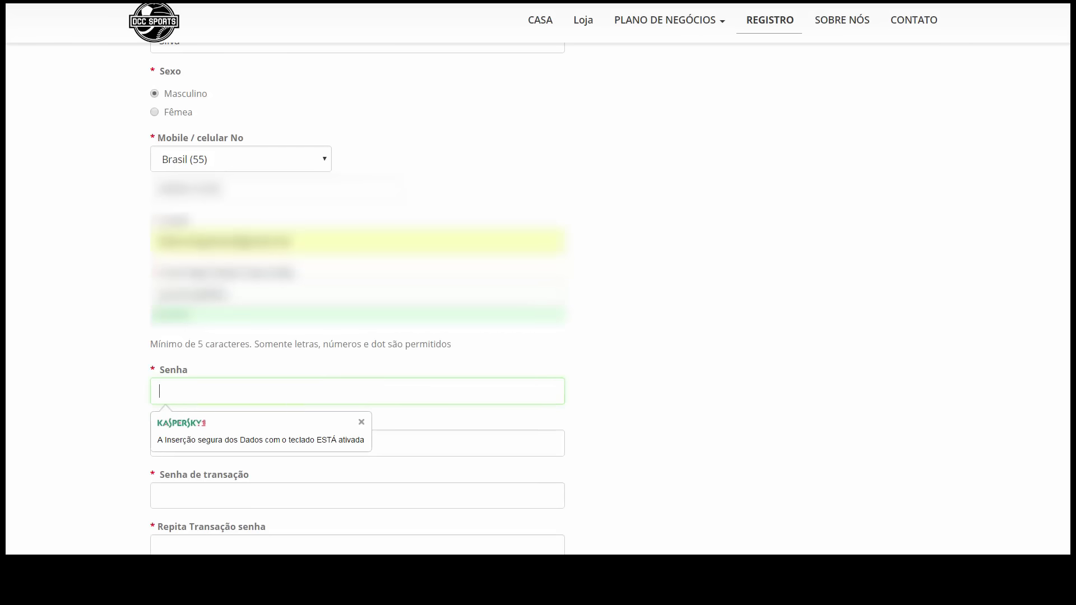
text(*********)
key(Tab)
text(***)
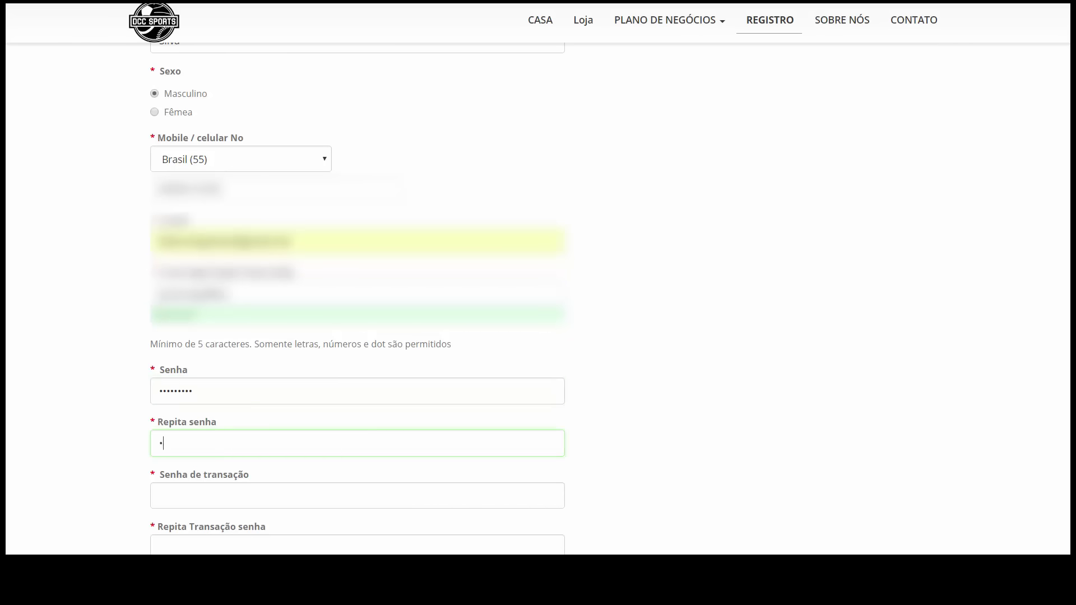
text(******)
key(Tab)
text(***)
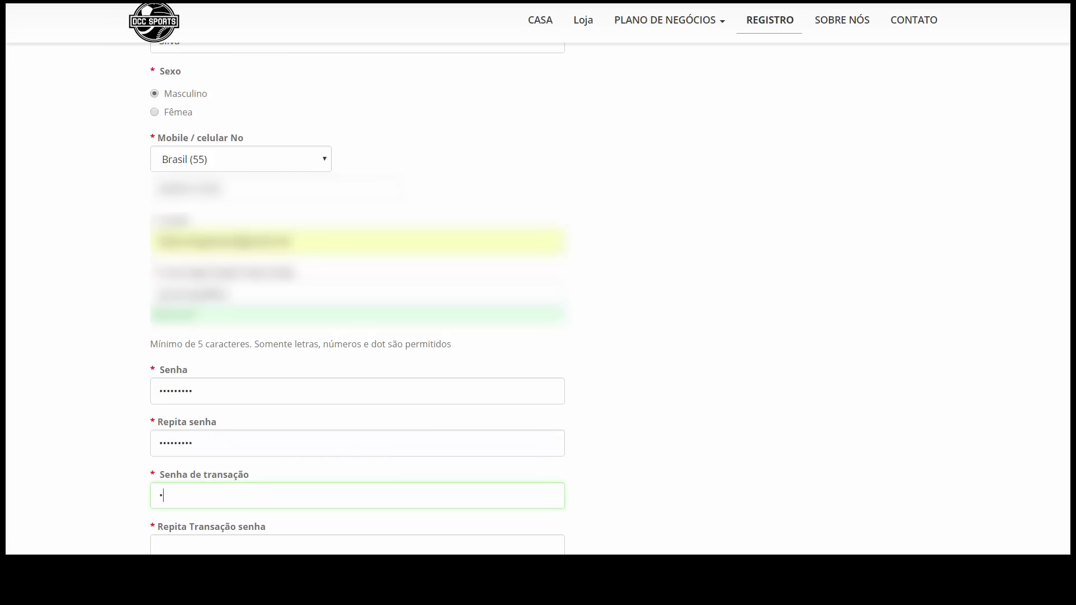
text(******)
key(Tab)
text(***)
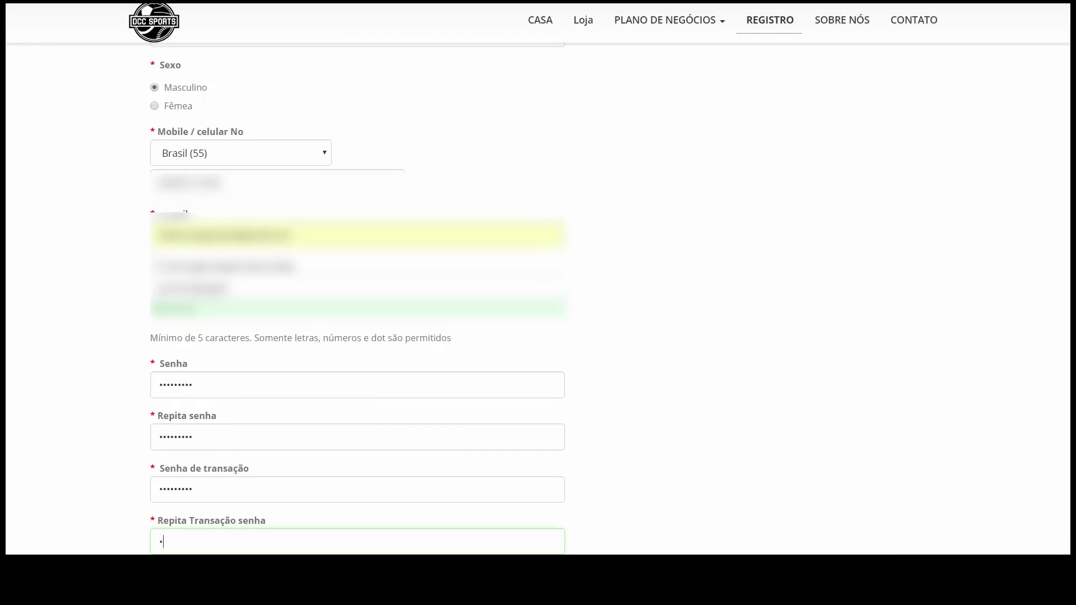
text(******)
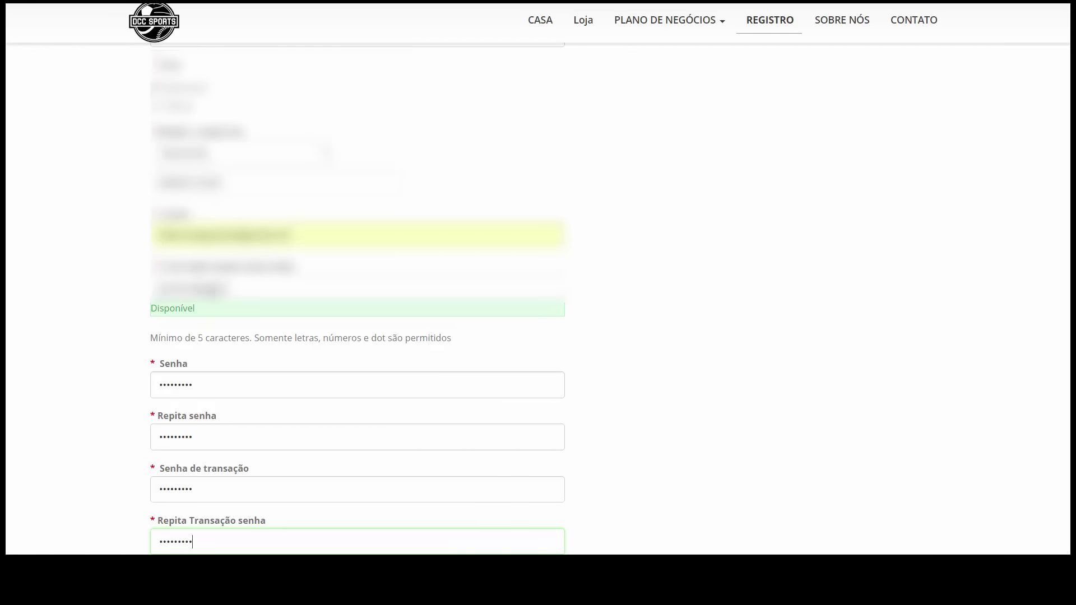
Choose the Master ($ 150,00) distributor plan
scroll(11, 398, down, 3)
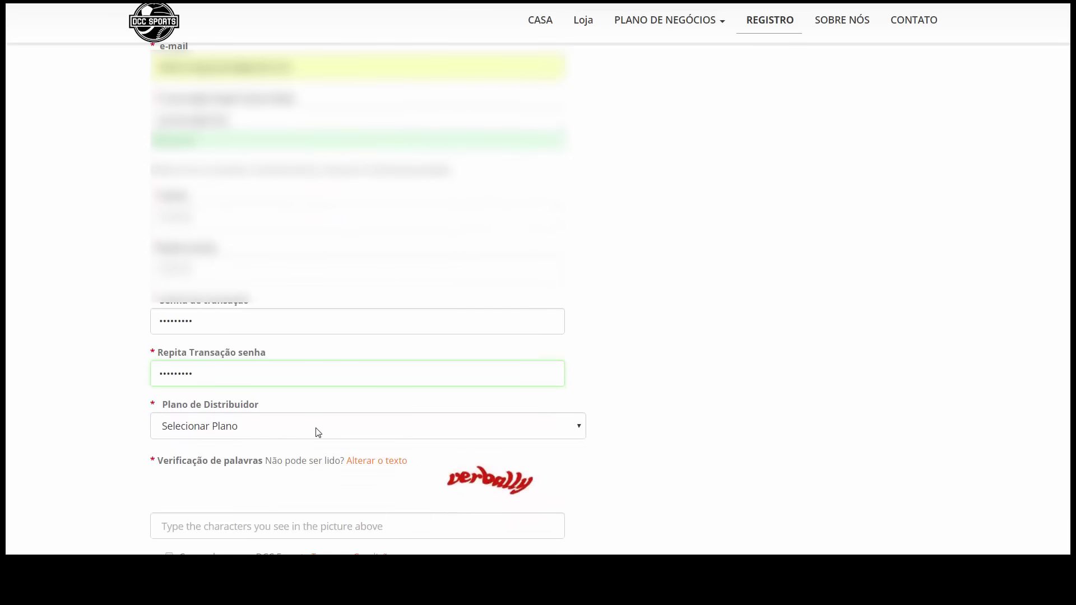
click(317, 431)
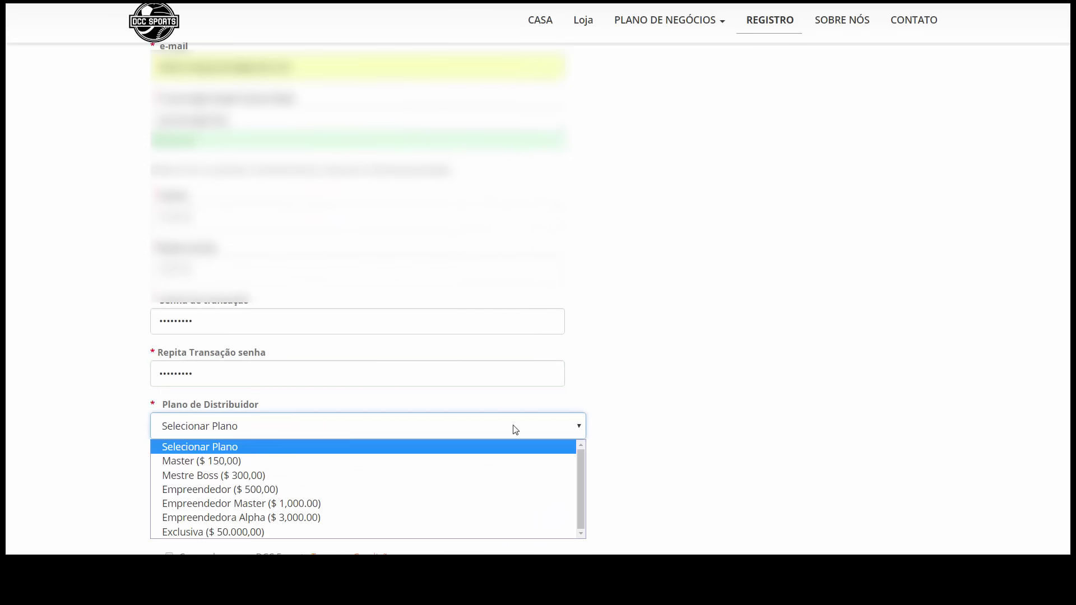
click(765, 384)
scroll(729, 337, down, 4)
click(573, 205)
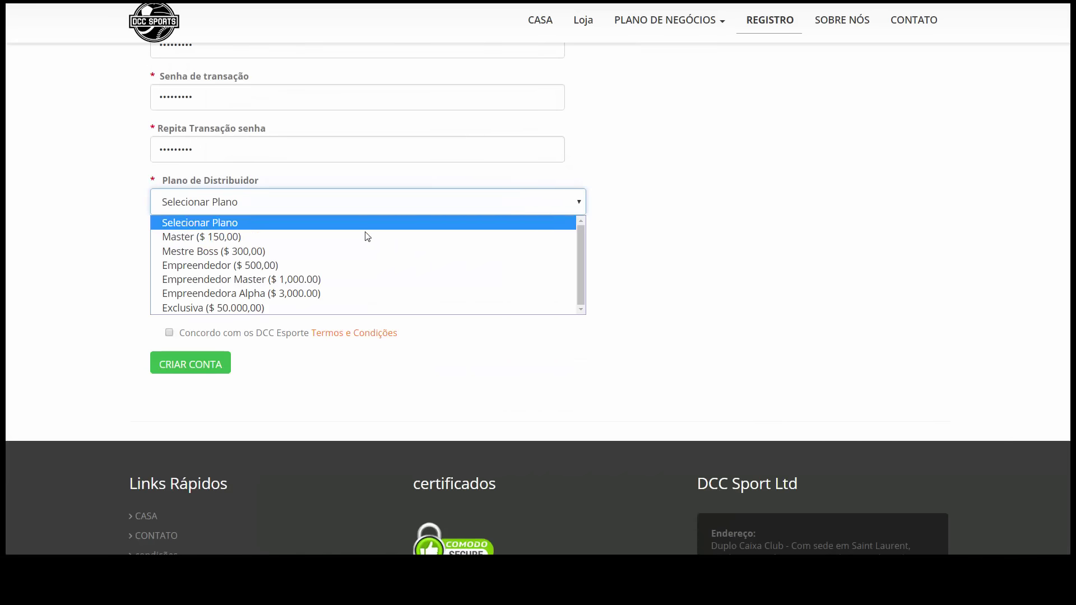
click(313, 233)
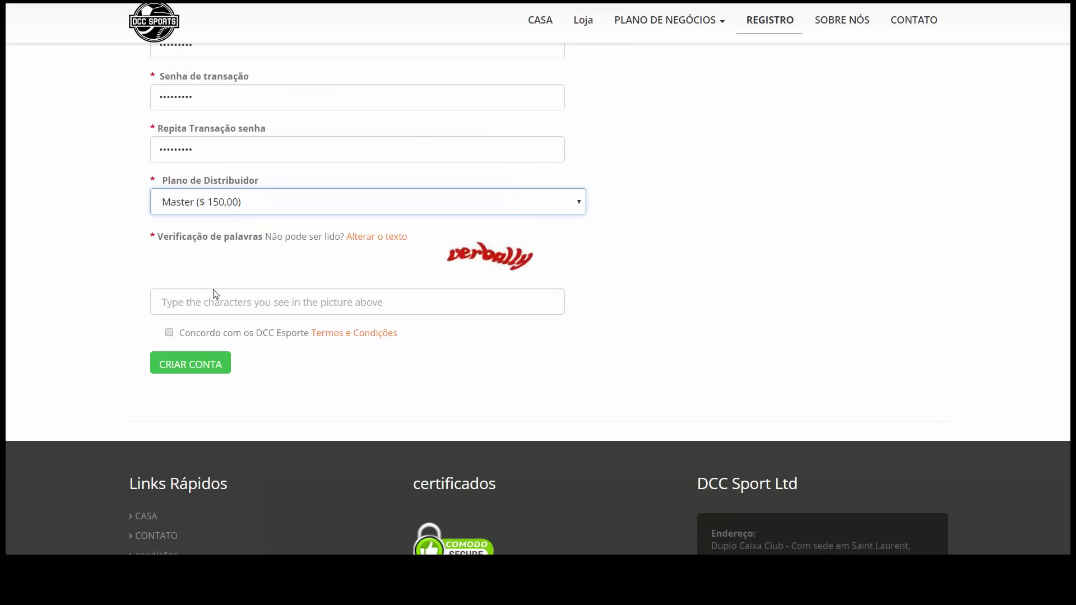
Enter the verification word 'verbally', accept the Terms and Conditions, and create the account
click(251, 306)
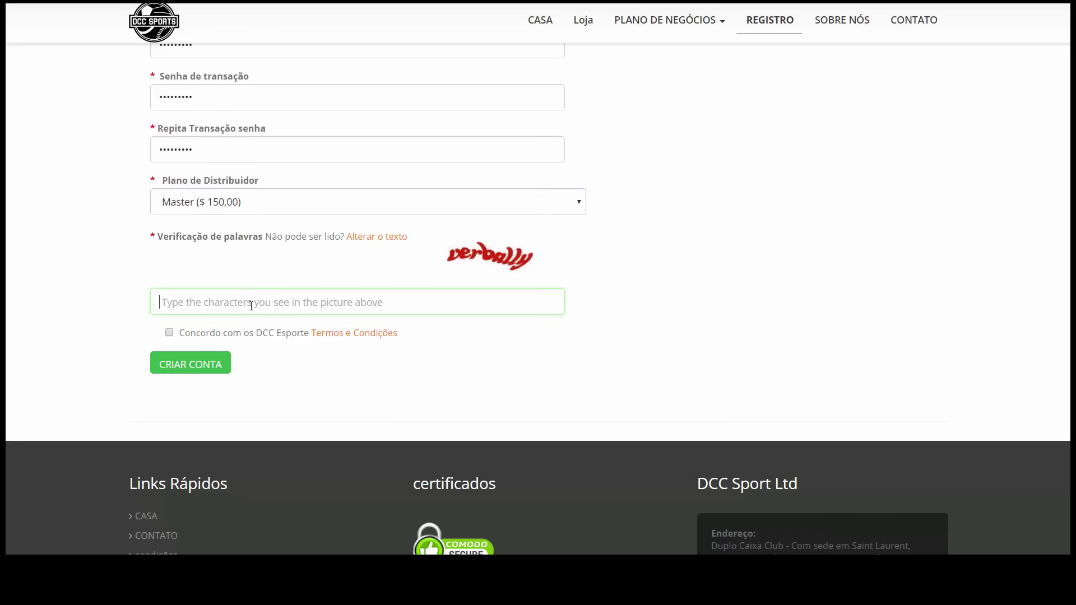
text(ver)
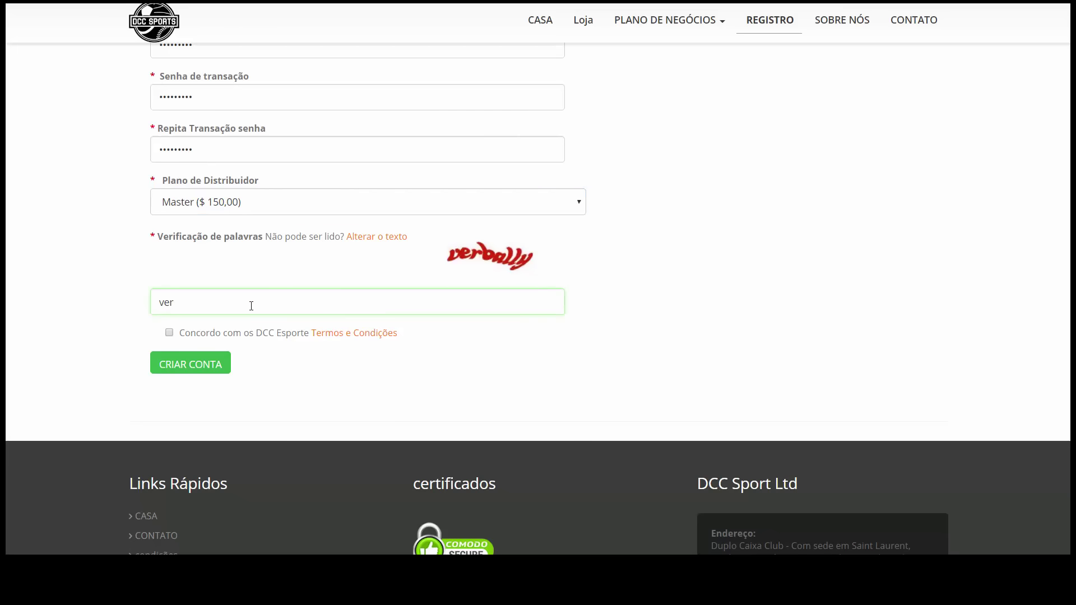
text(bally)
click(169, 333)
click(180, 366)
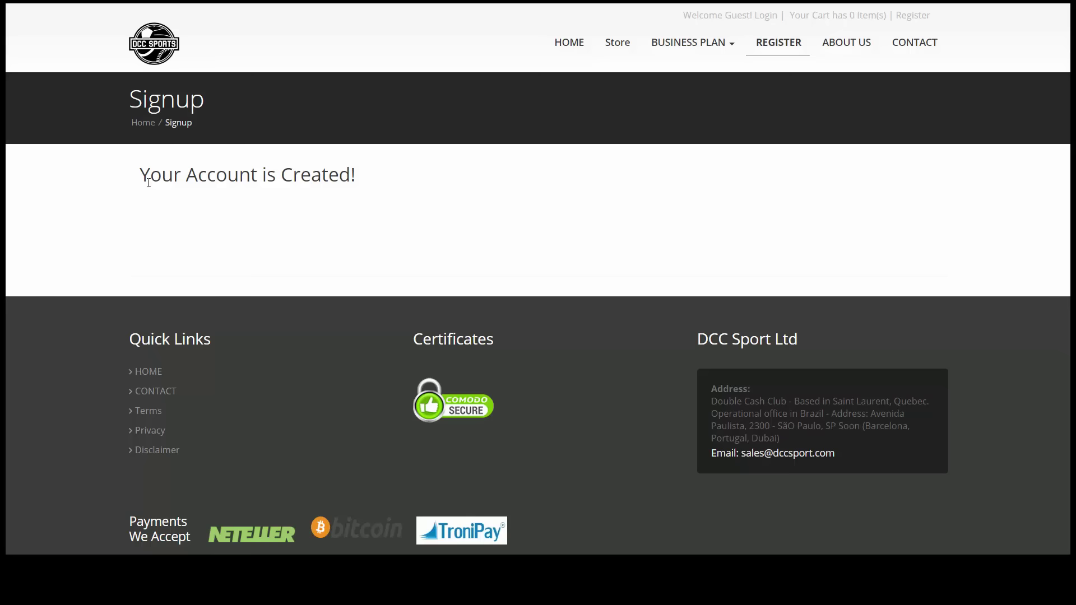
Go to the Login page and enter the new username and password in Distributor Login
drag(143, 175, 421, 167)
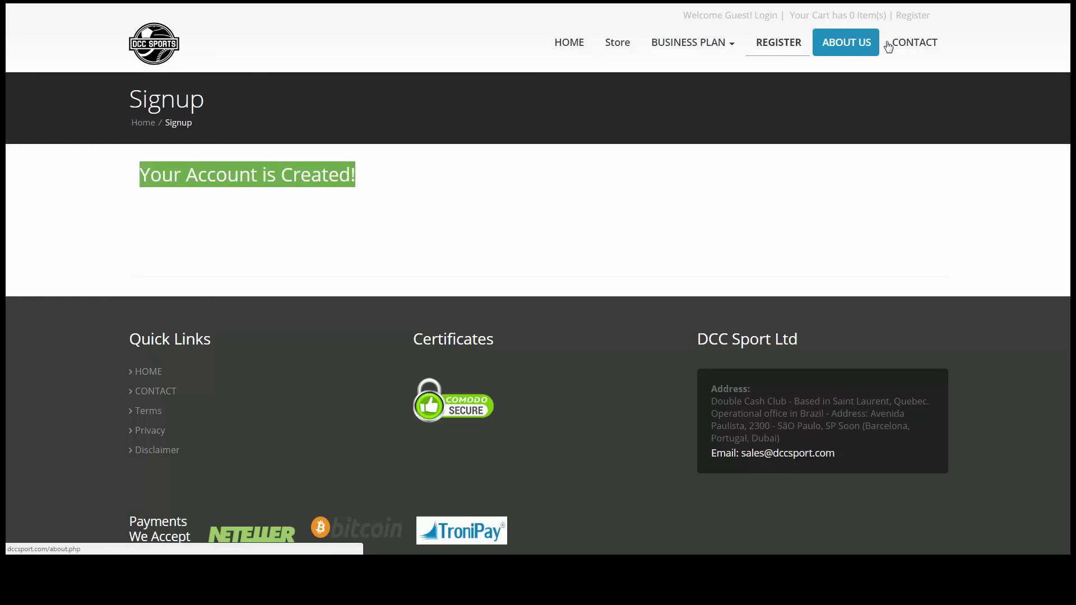
click(771, 15)
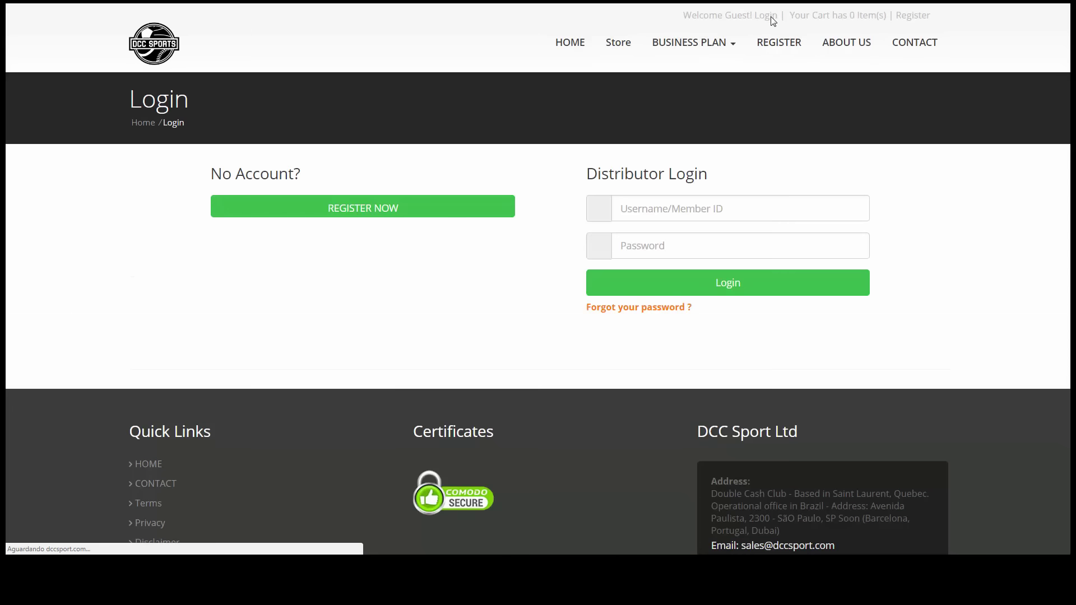
click(643, 217)
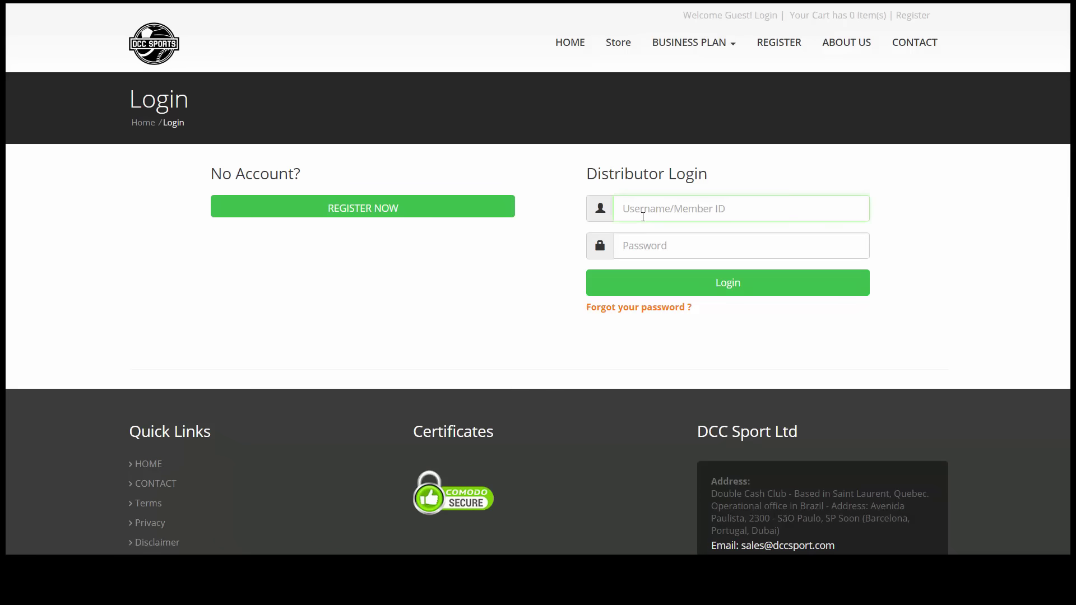
text(user)
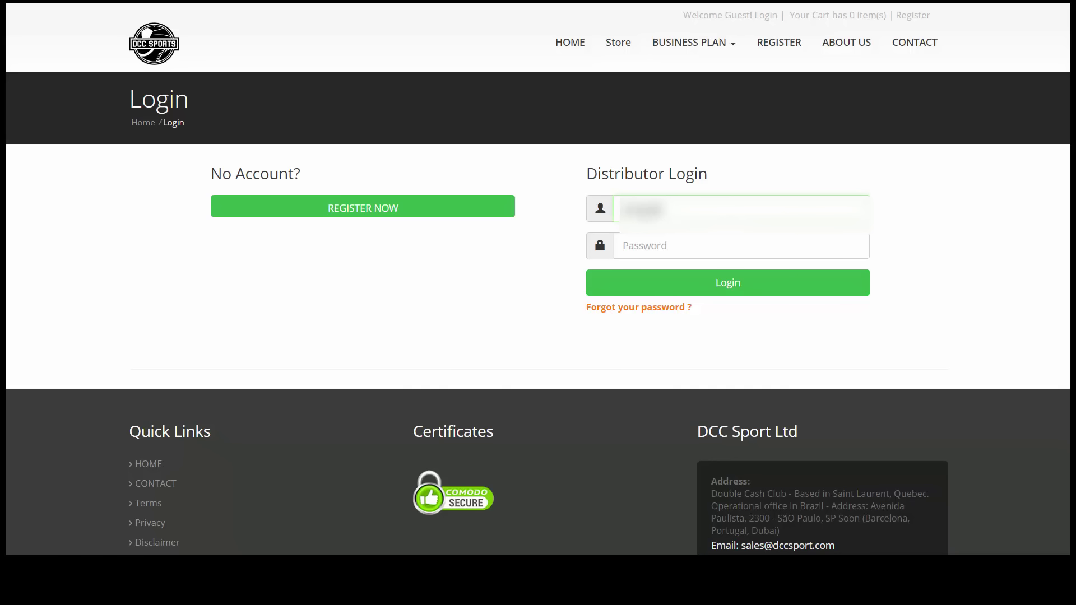
text(s)
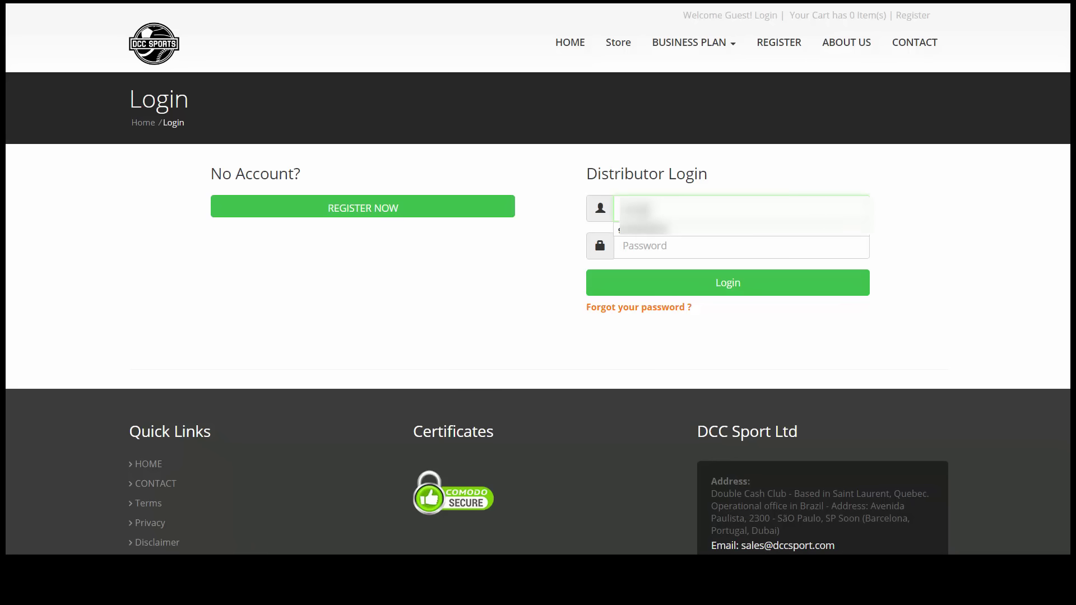
text(username)
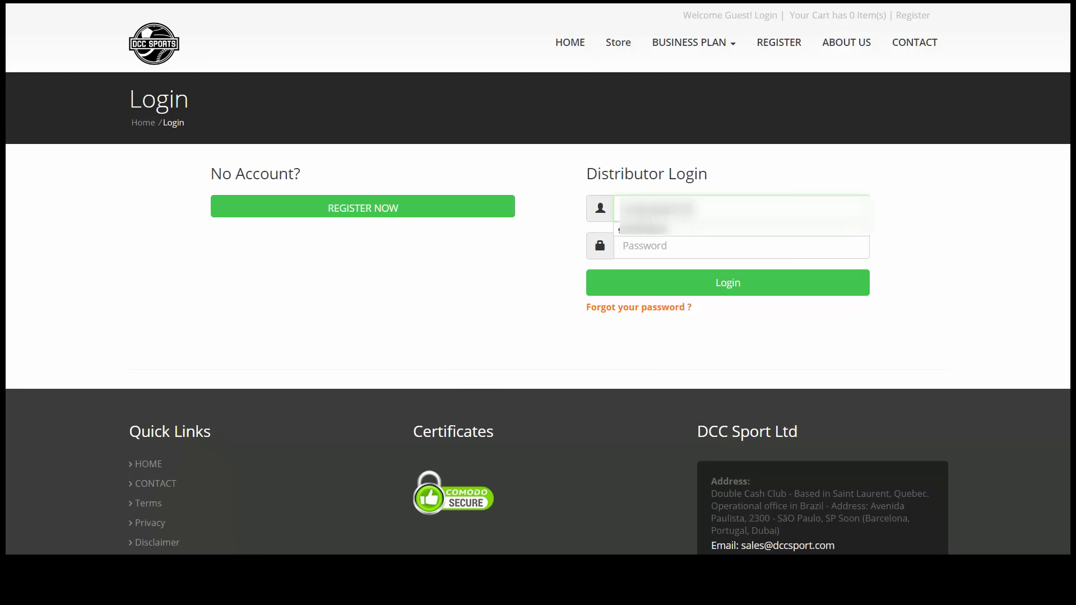
key(Tab)
text(•••)
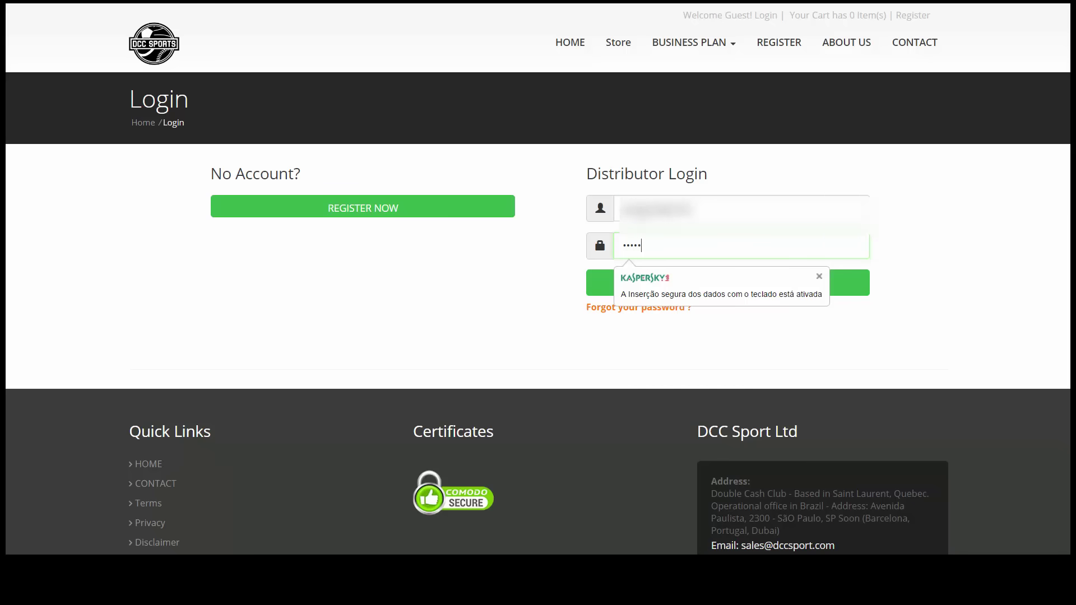
Log in, let Chrome save the password, and translate the profile page into Portuguese
click(825, 295)
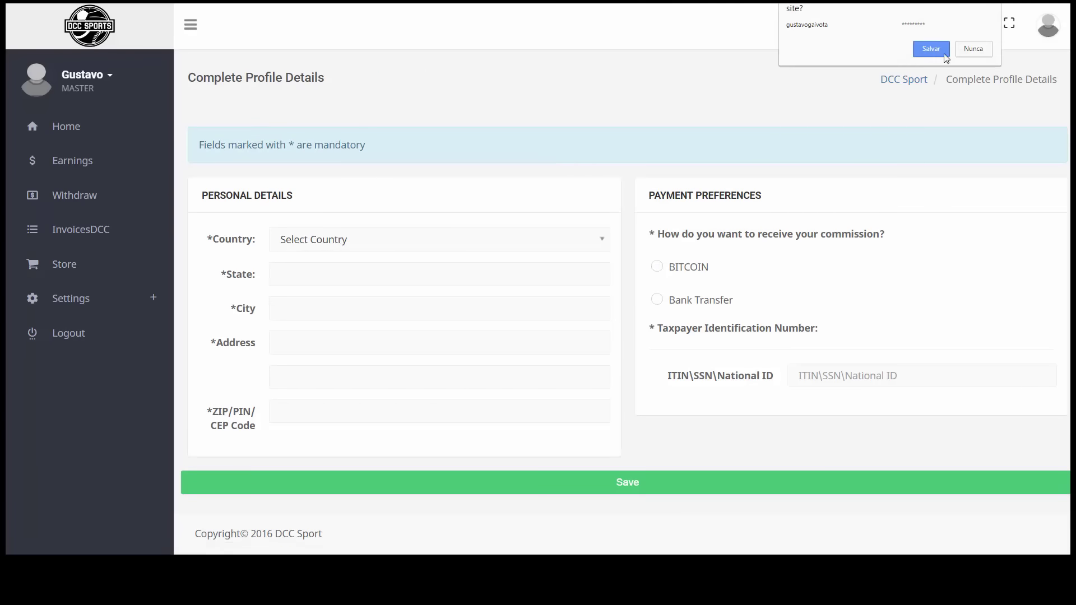
click(930, 49)
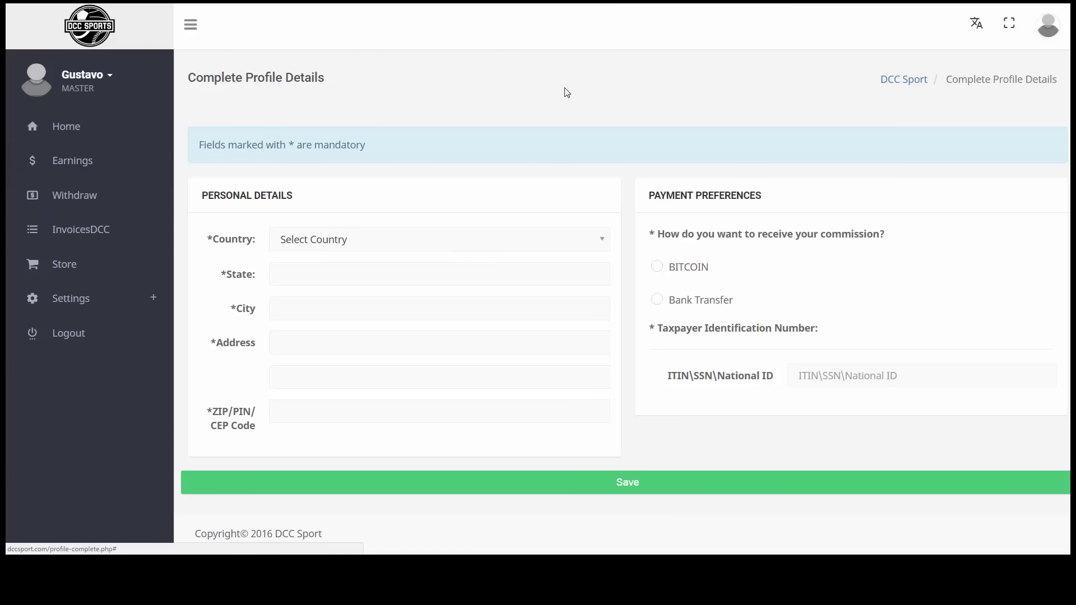
right_click(606, 82)
click(627, 177)
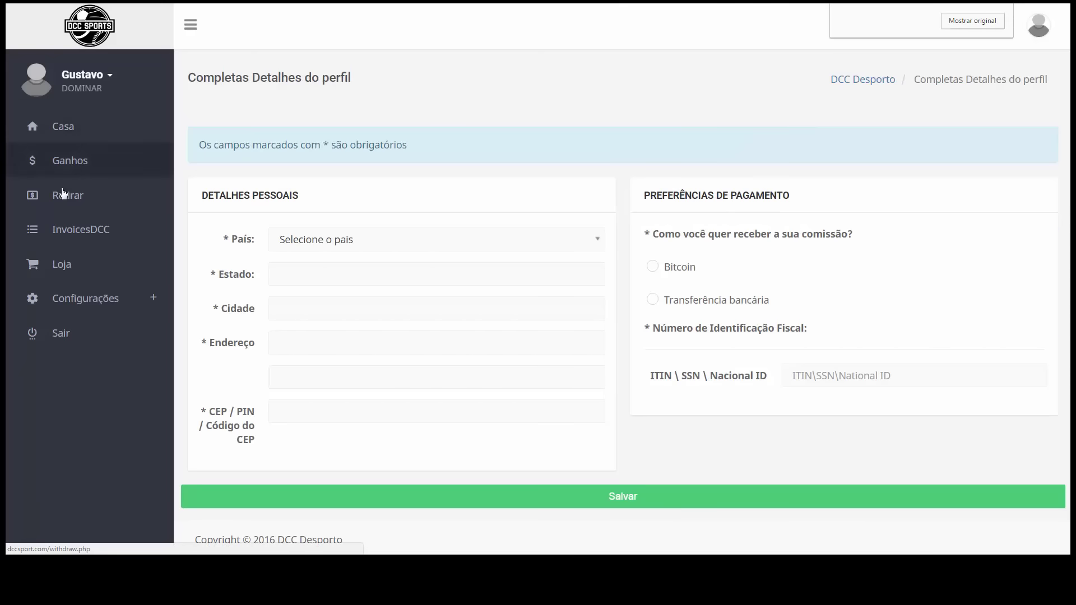
click(64, 231)
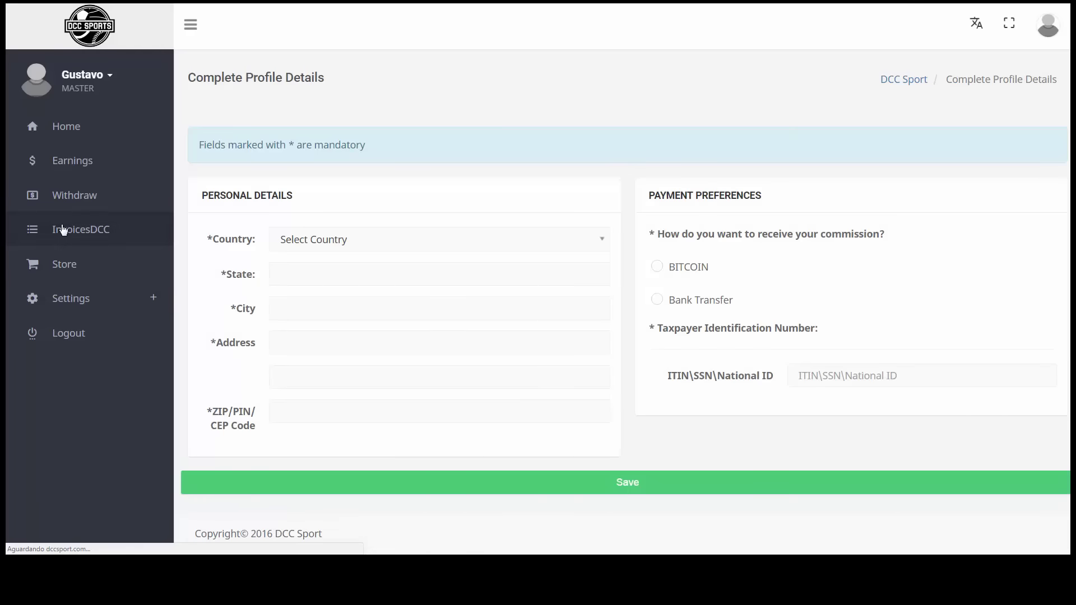
mouse_move(73, 230)
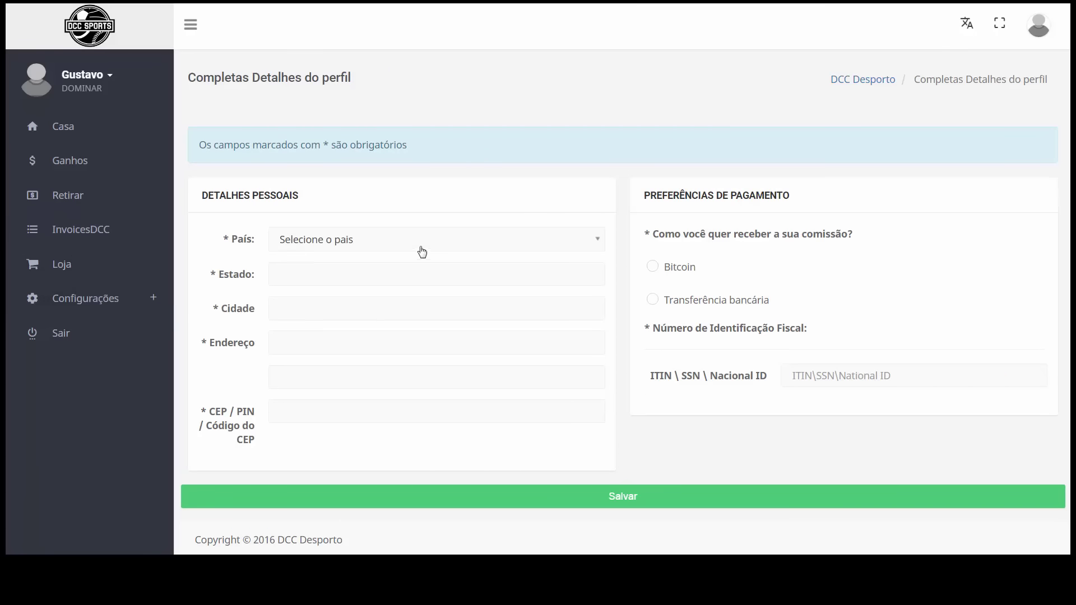
Set the country to Brasil and the state to RN
click(332, 245)
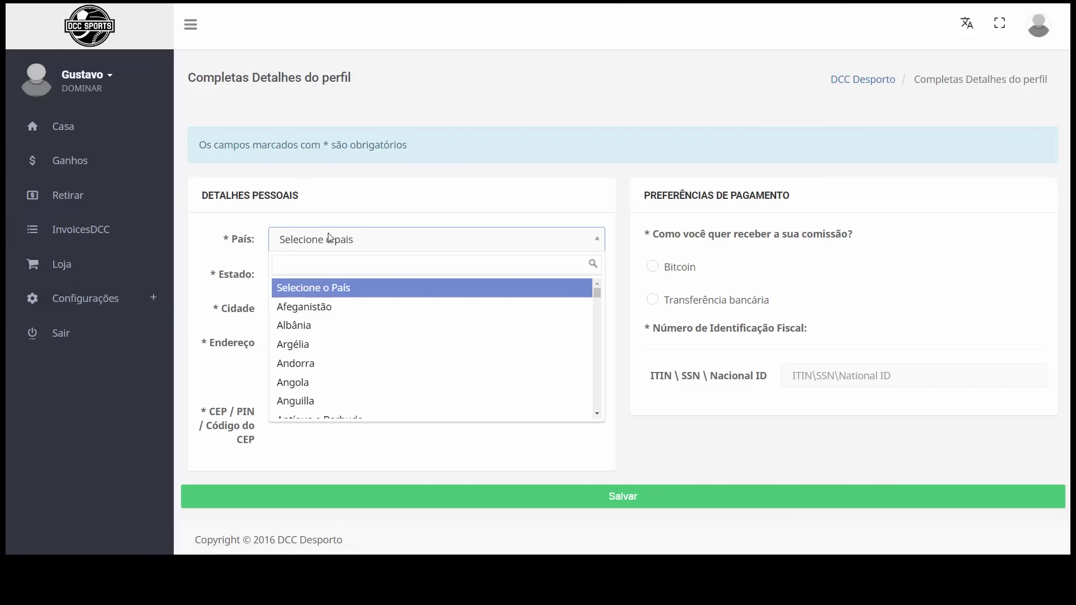
text(br)
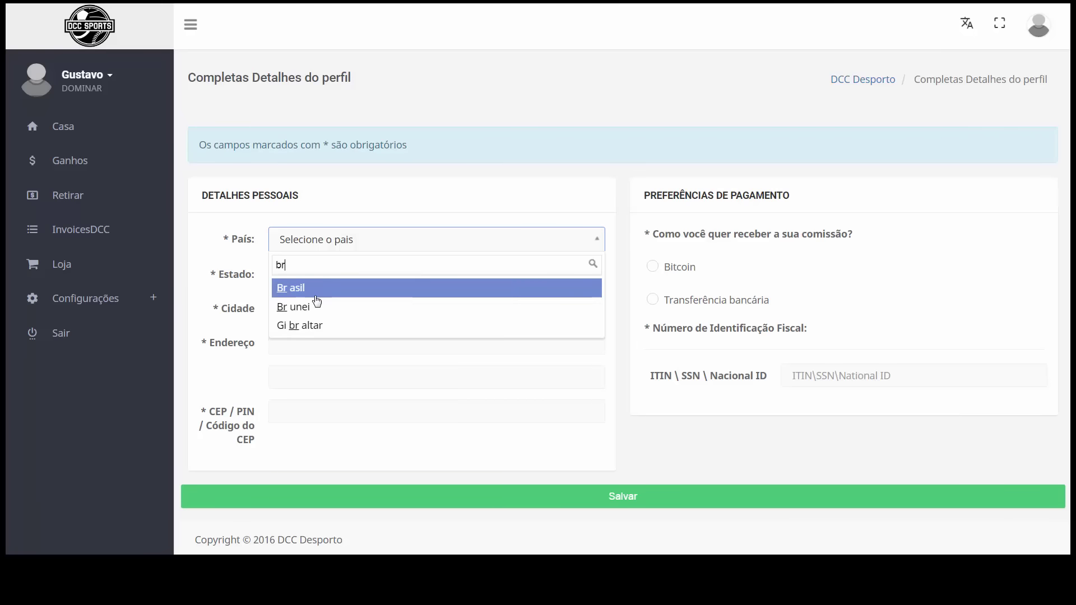
click(313, 291)
click(339, 283)
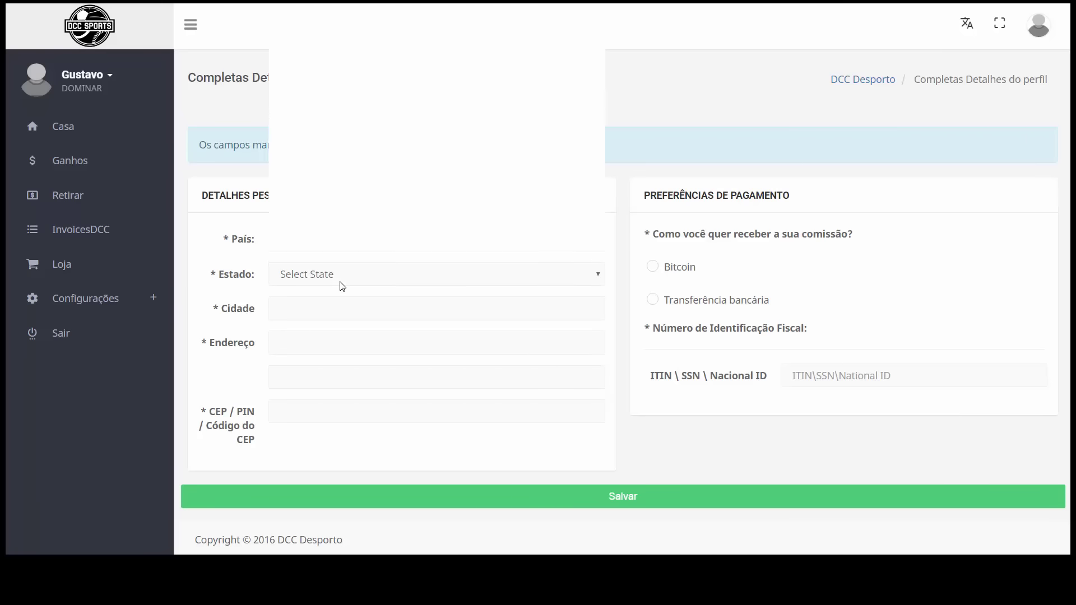
scroll(404, 191, down, 2)
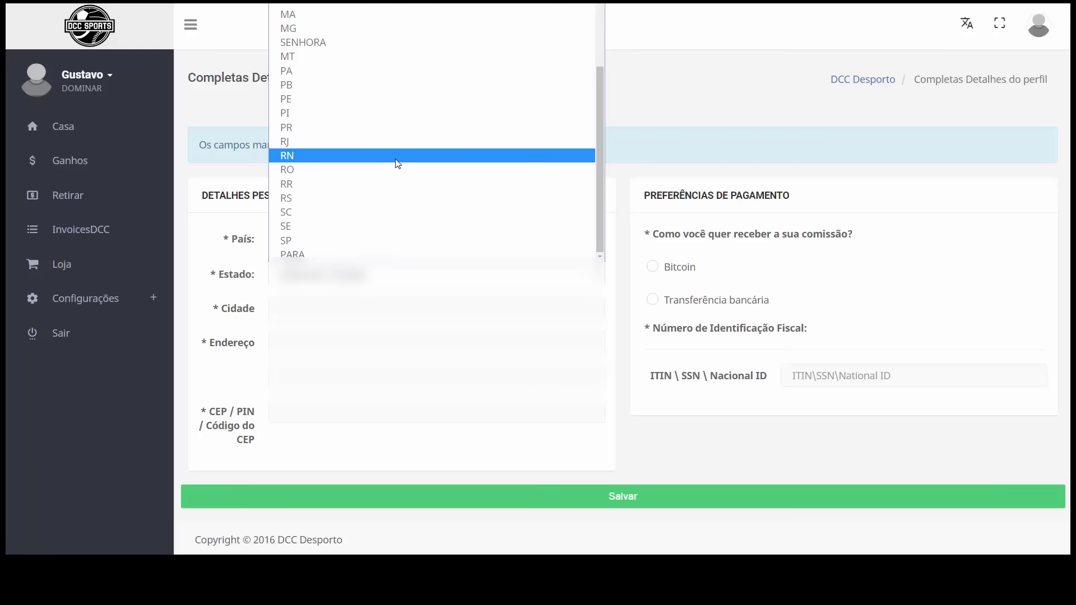
click(396, 163)
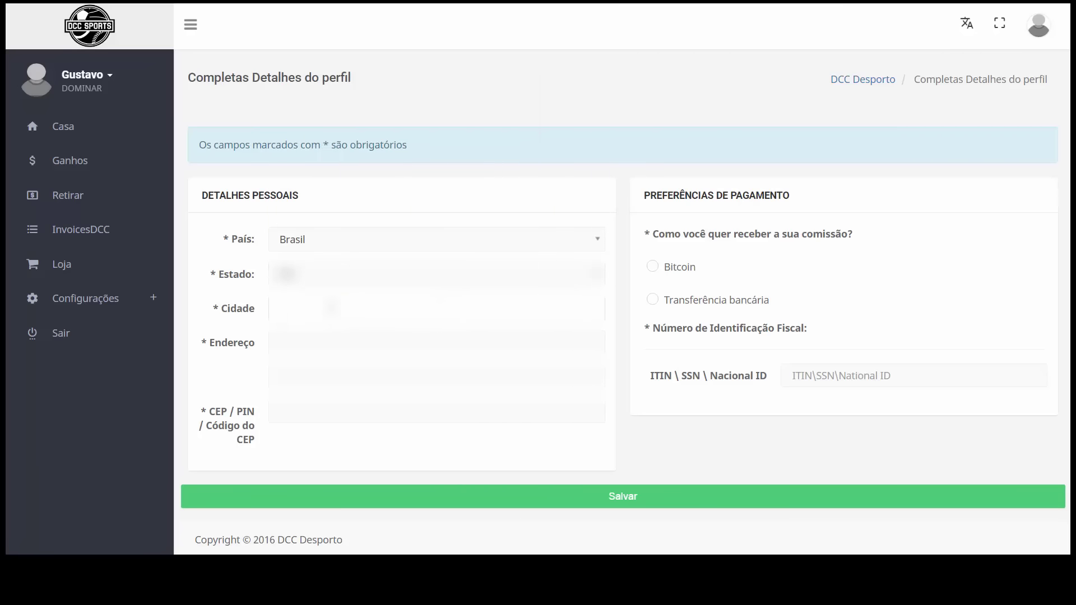
Enter the city, accept Chrome's saved-address autofill, and clear the second address line
click(331, 308)
text(Parnamirim)
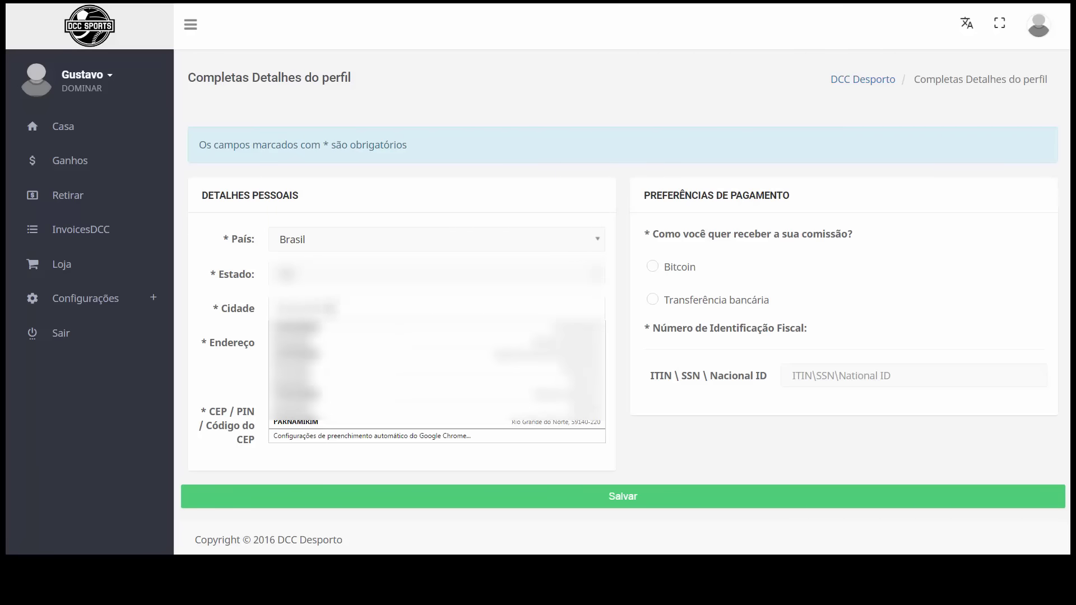
click(490, 353)
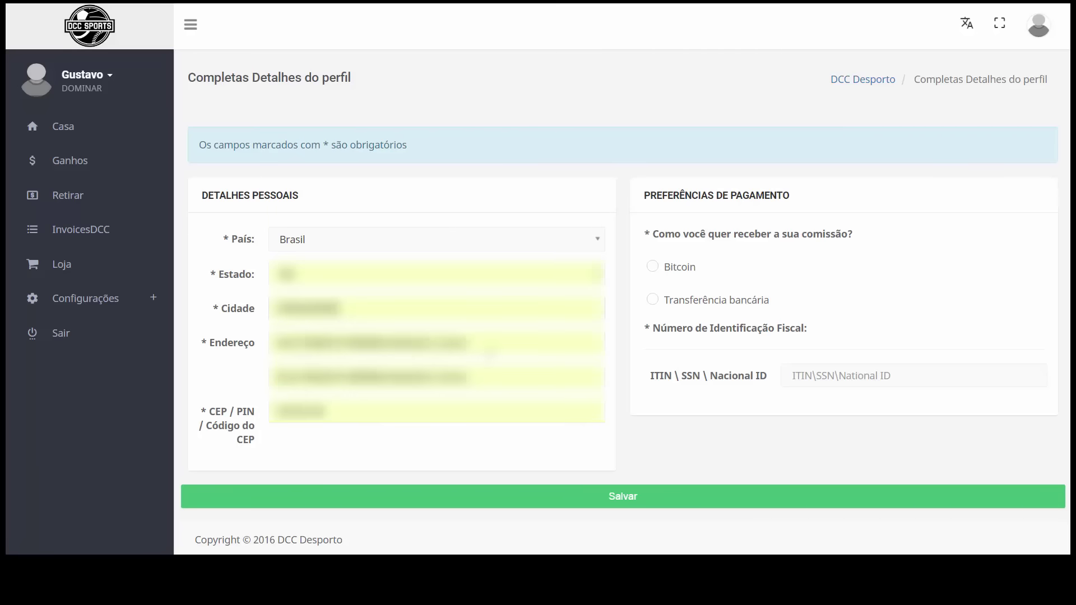
drag(461, 377, 207, 389)
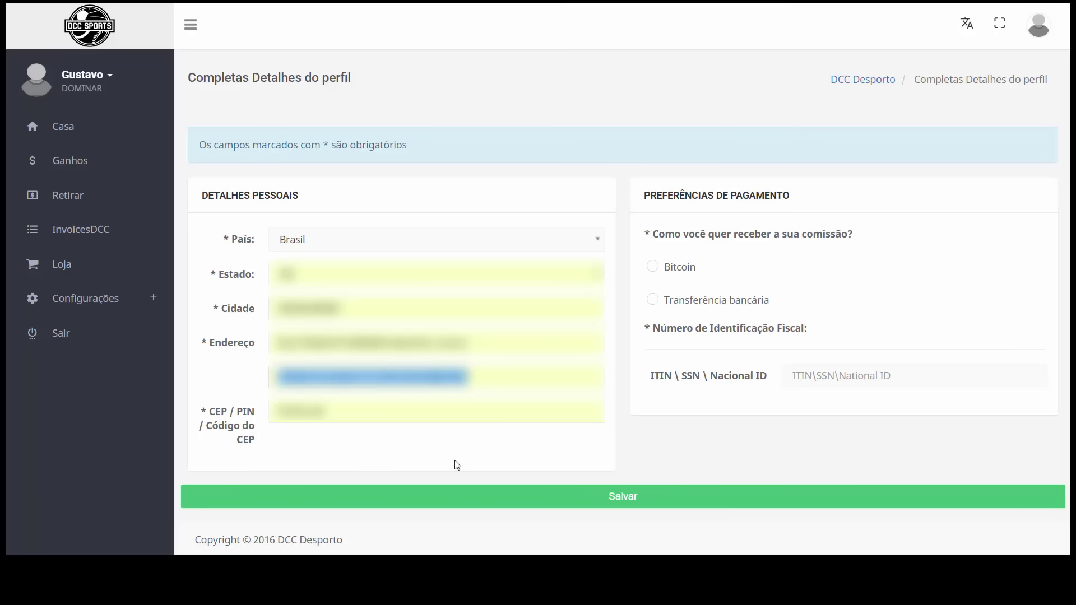
key(BackSpace)
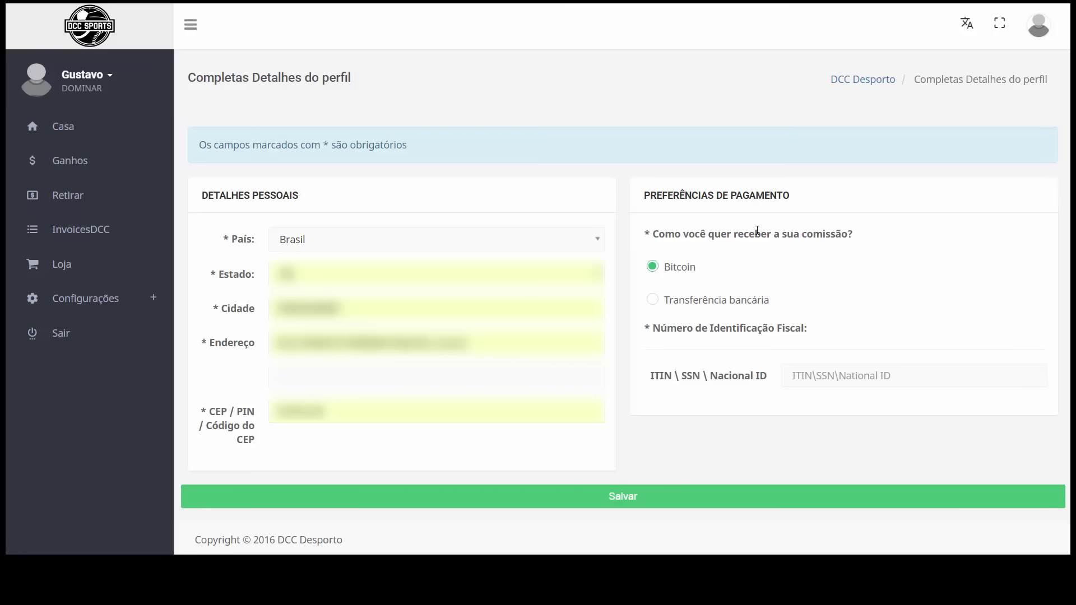
scroll(706, 247, down, 1)
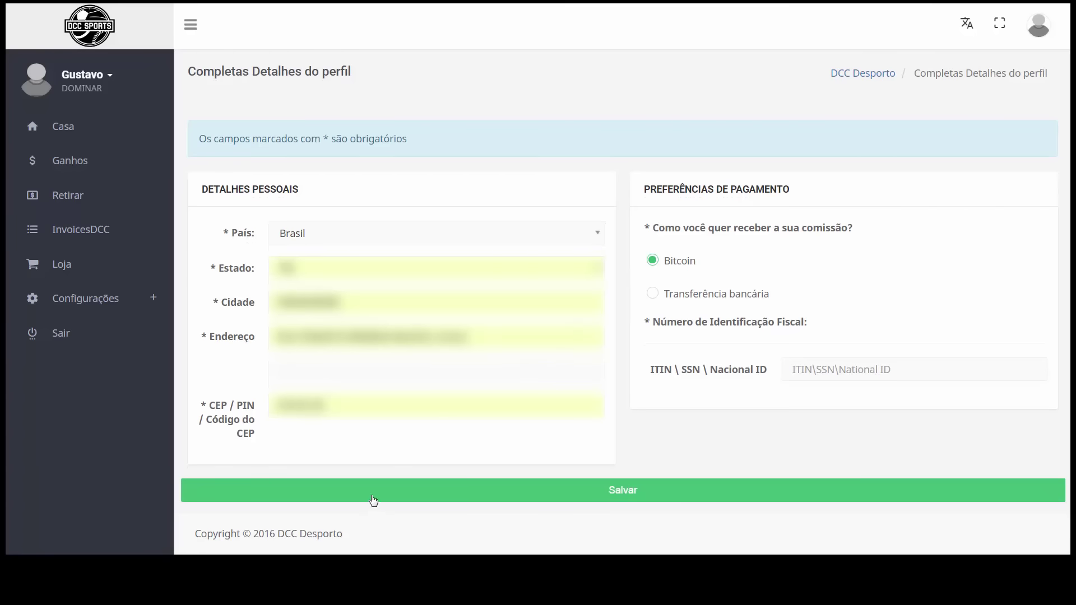
Paste the Bitcoin wallet ID, trim its extra trailing characters, and save the profile
click(573, 488)
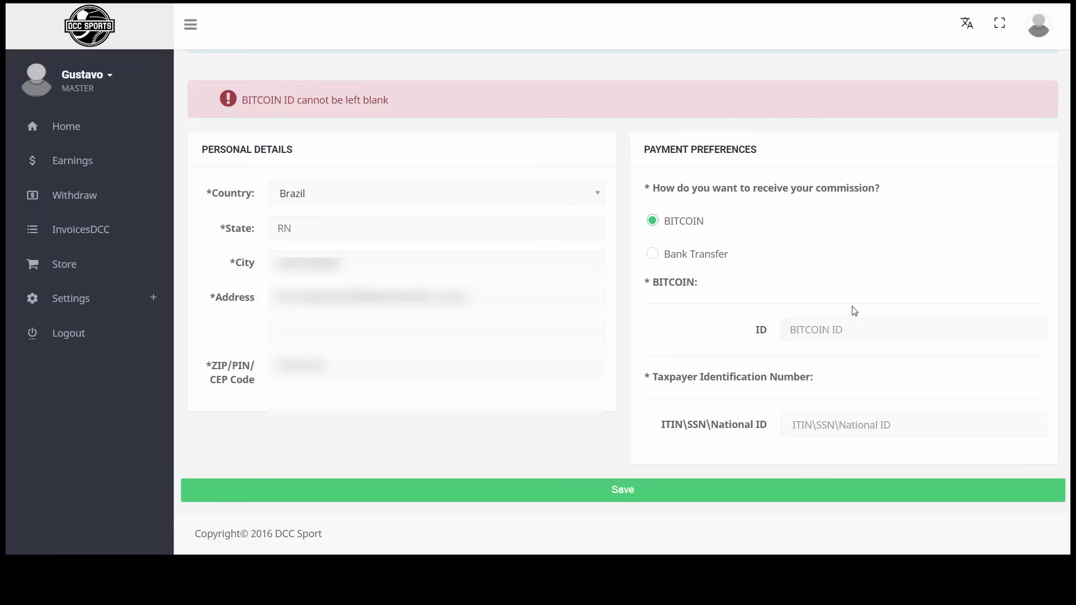
right_click(822, 328)
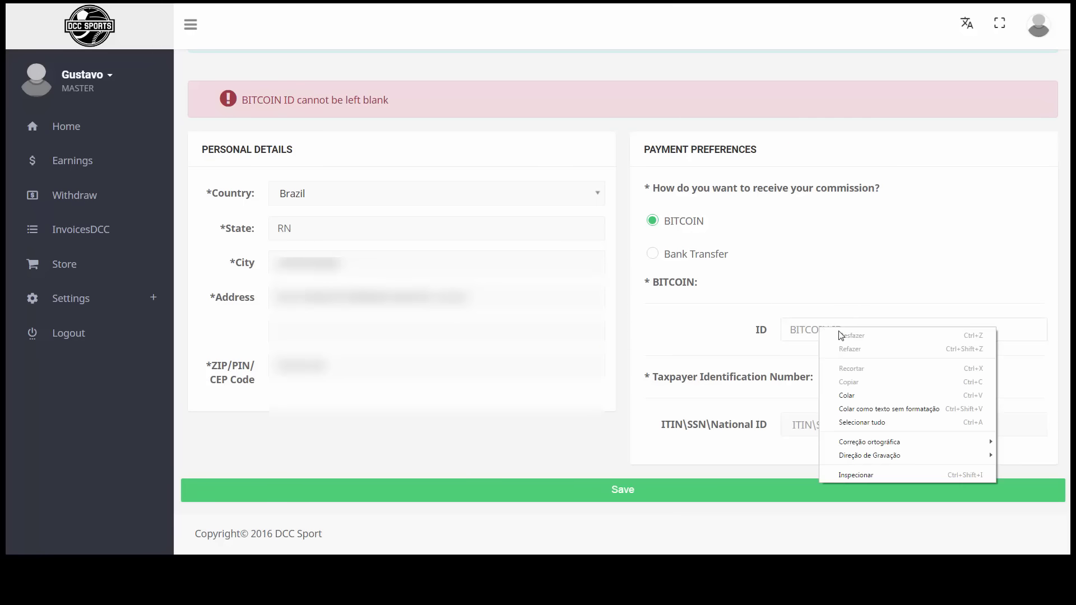
click(860, 396)
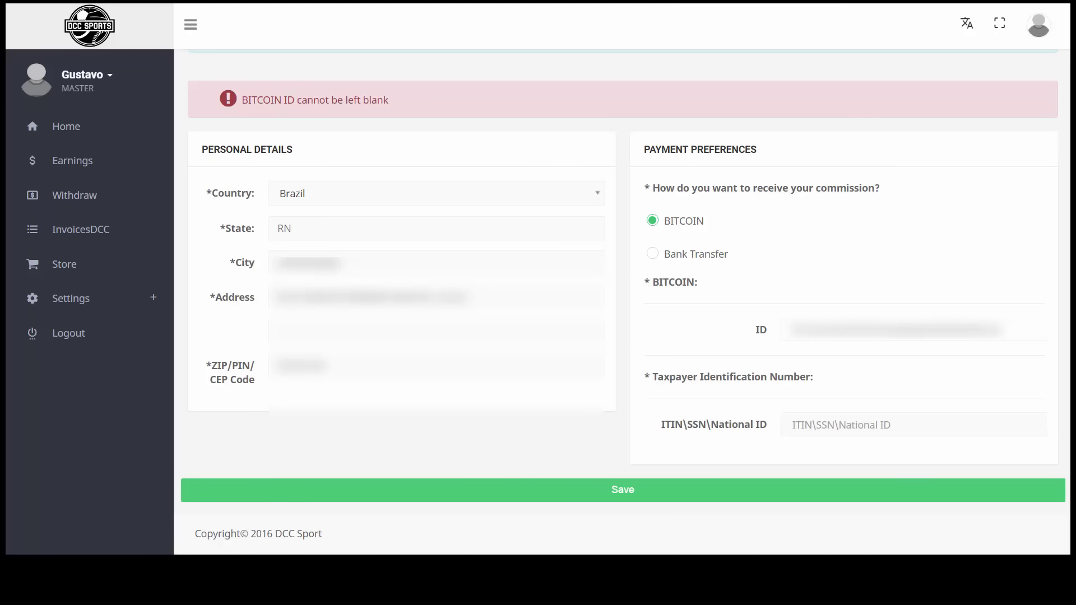
drag(967, 329, 1003, 329)
key(BackSpace)
click(632, 497)
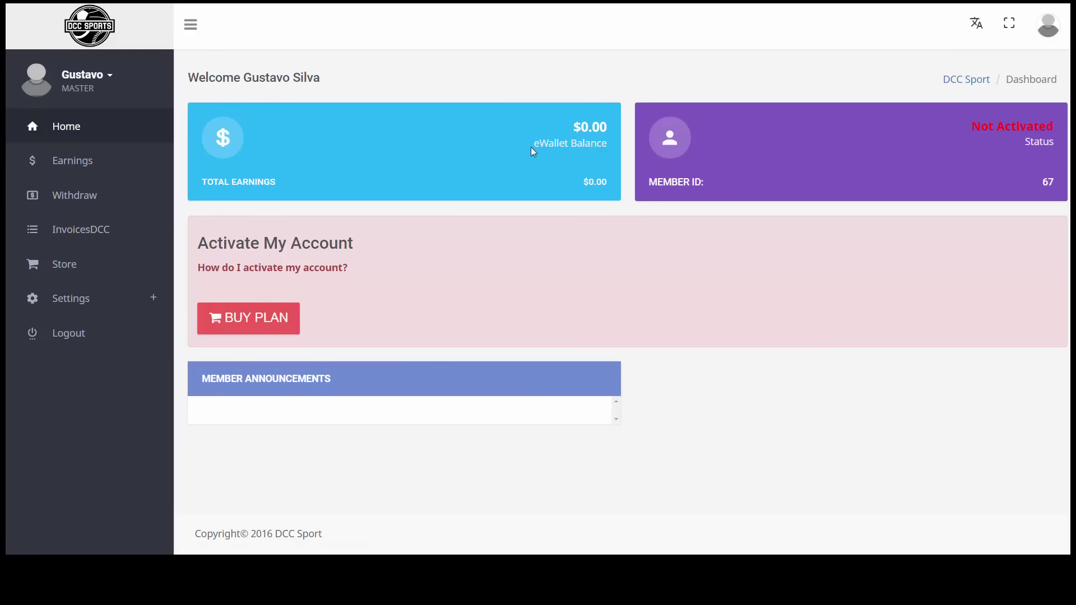
Use BUY PLAN under Activate My Account to reach the $150.00 Pay Fee page
drag(533, 151, 608, 144)
drag(205, 268, 341, 268)
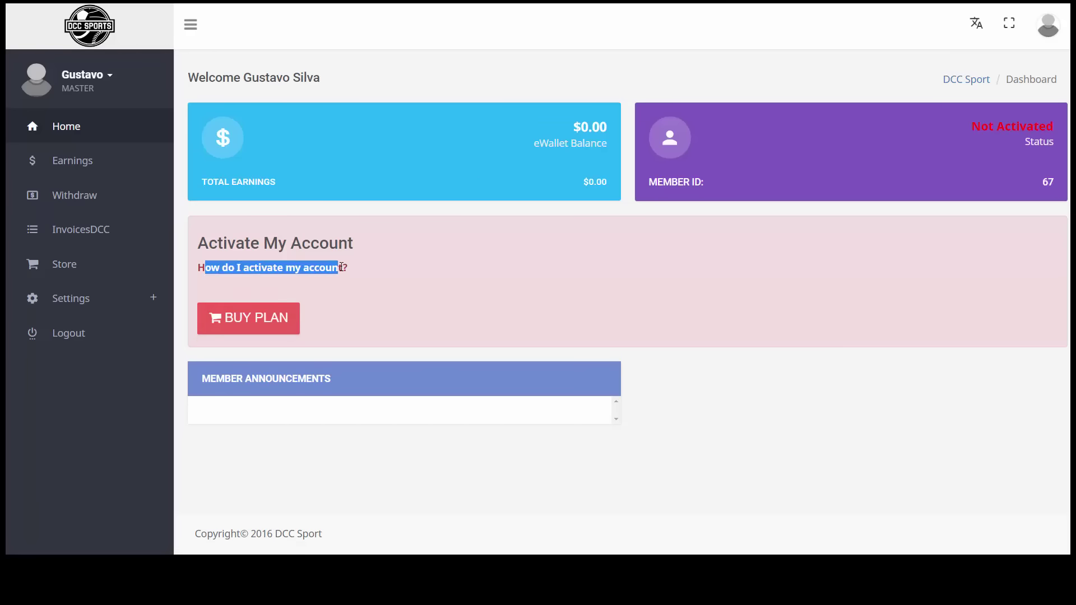
right_click(415, 268)
key(Escape)
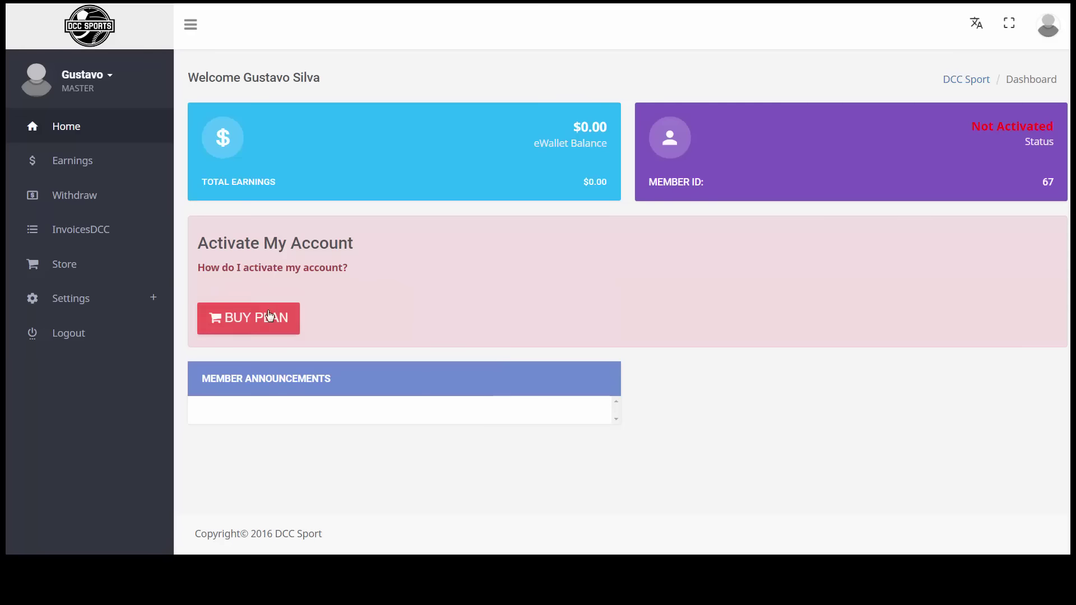
click(255, 320)
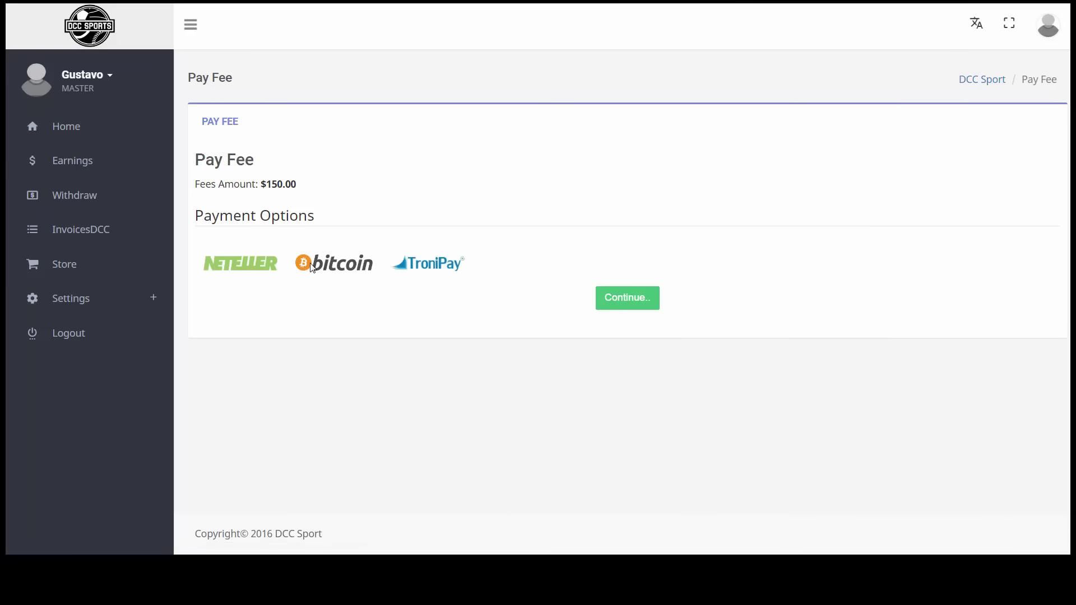
click(632, 307)
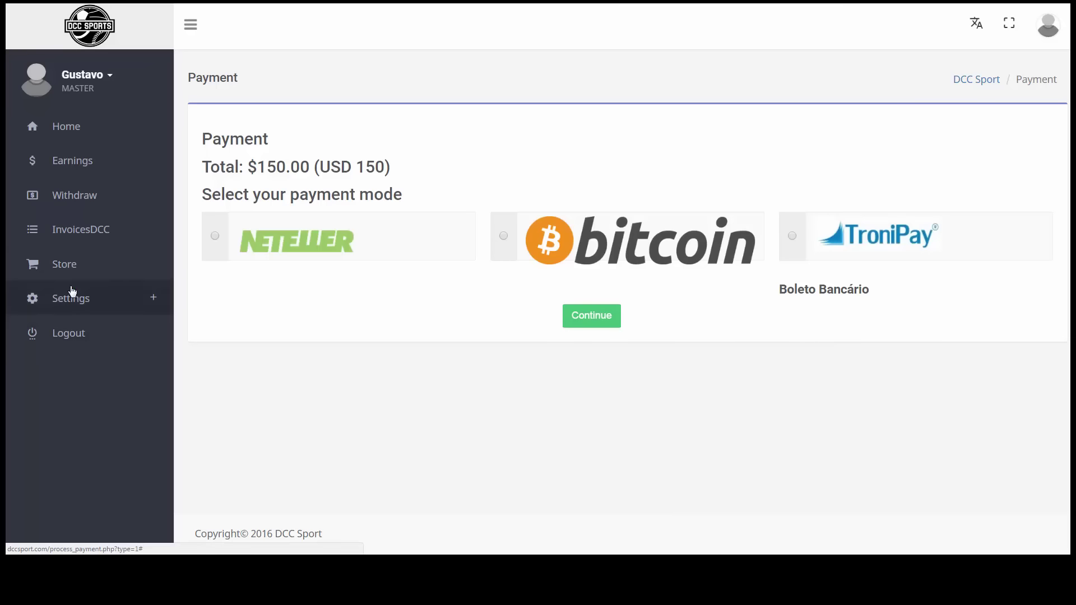
click(83, 230)
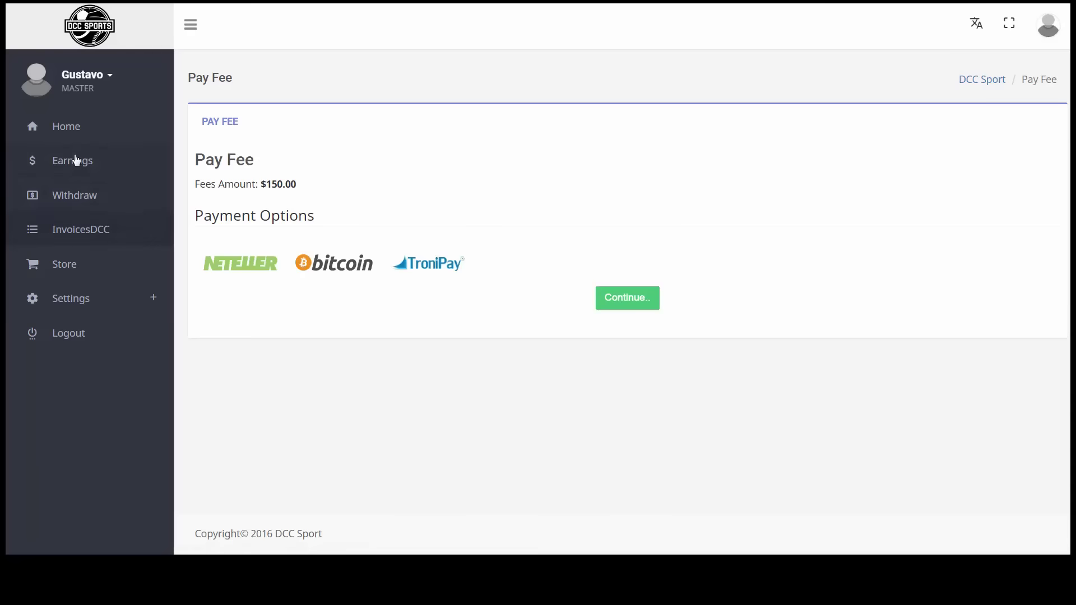
click(70, 125)
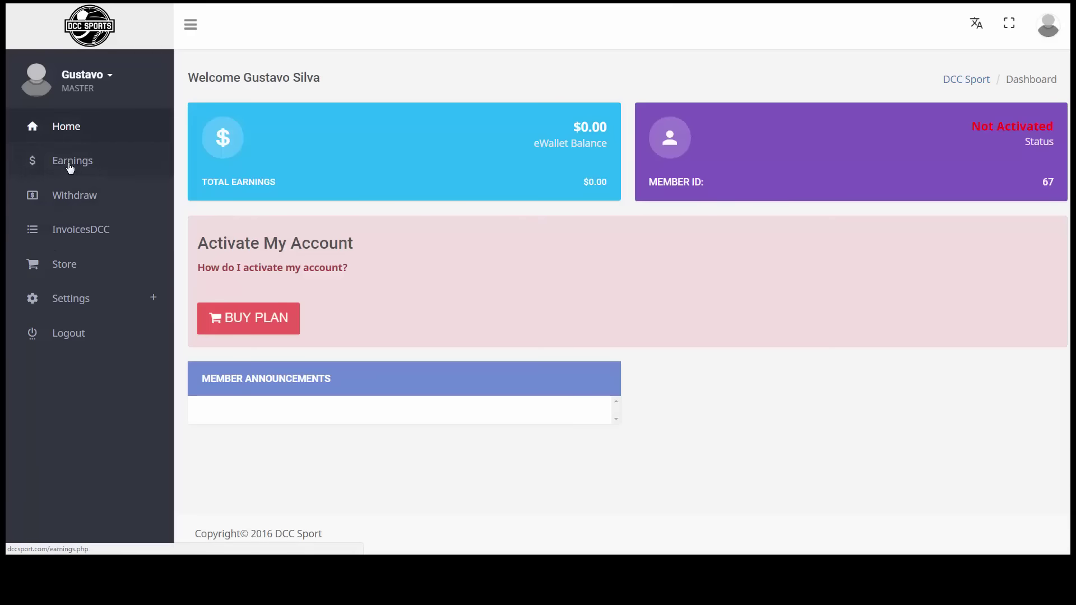
click(67, 163)
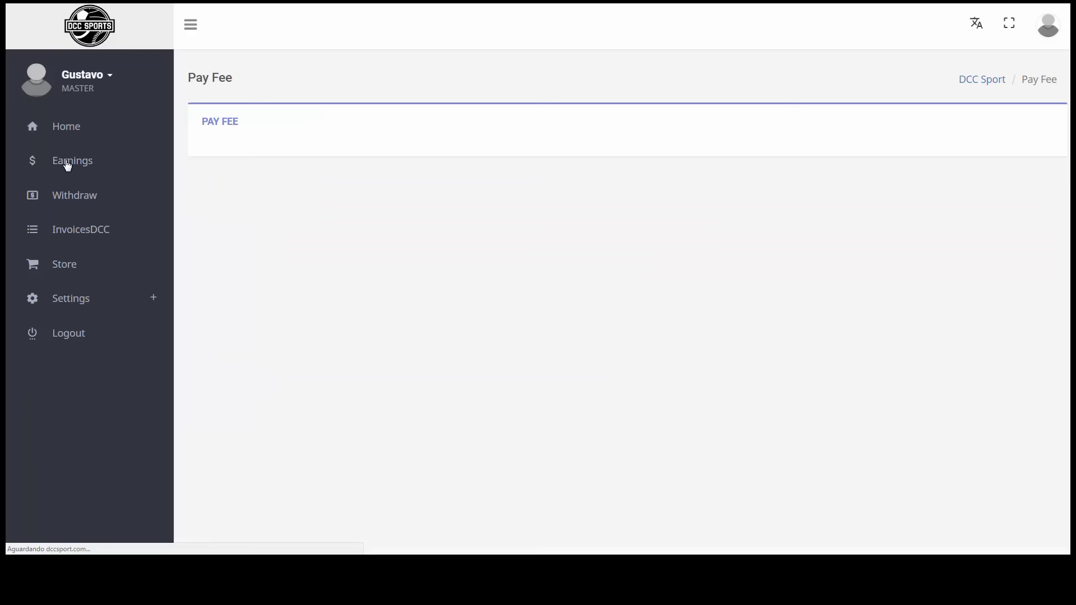
click(70, 196)
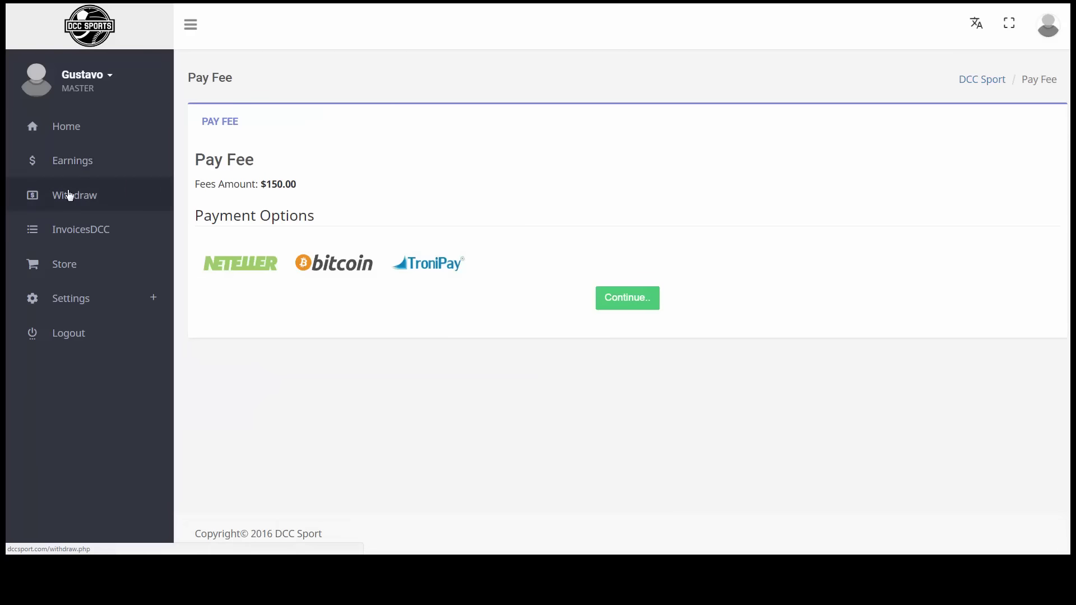